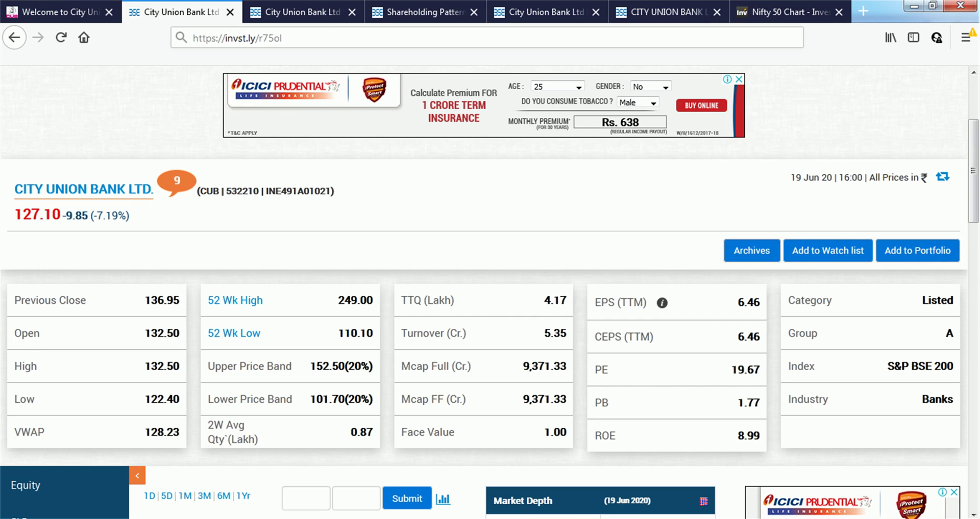
- Check City Union Bank's PB ratio on the quote page and view its corporate actions and results
drag(737, 403, 759, 403)
scroll(489, 293, down, 7)
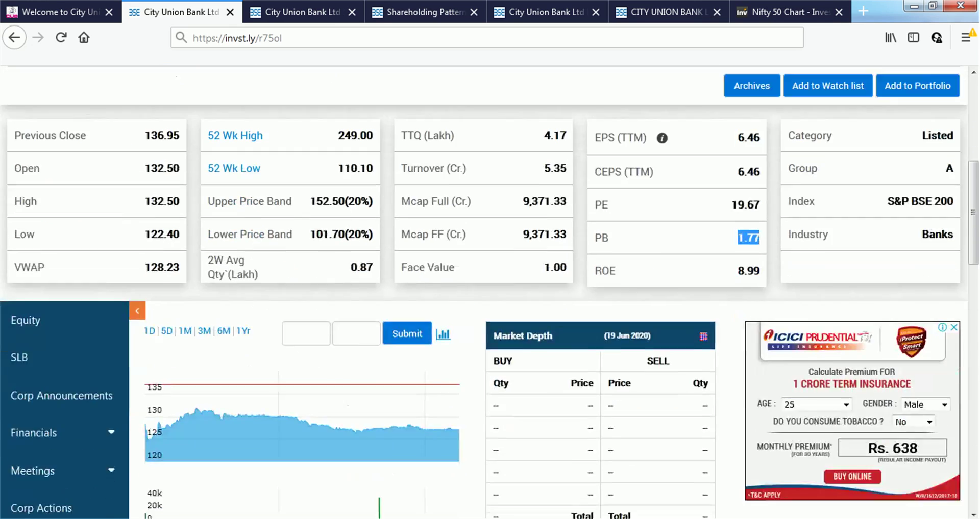
scroll(490, 292, down, 2)
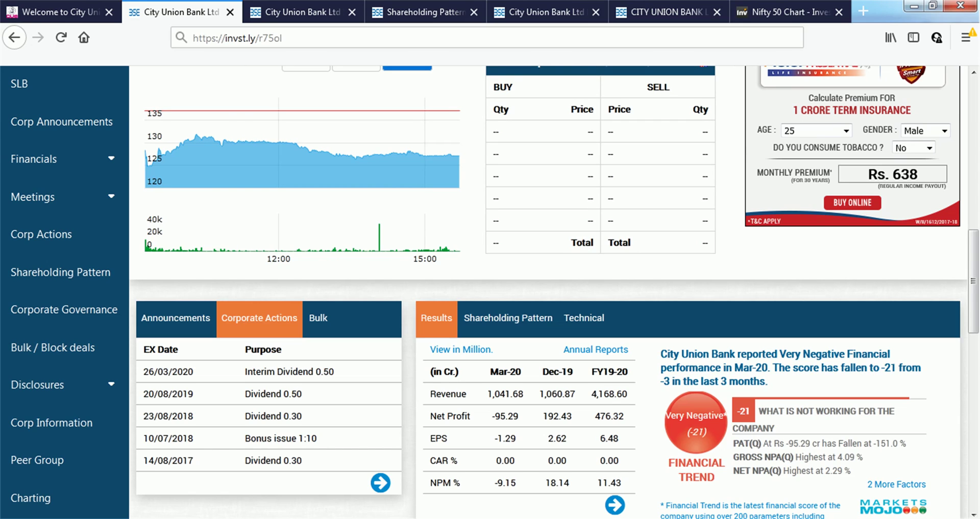
- Open the shareholding summary statement and examine the grand total of shares held
click(302, 12)
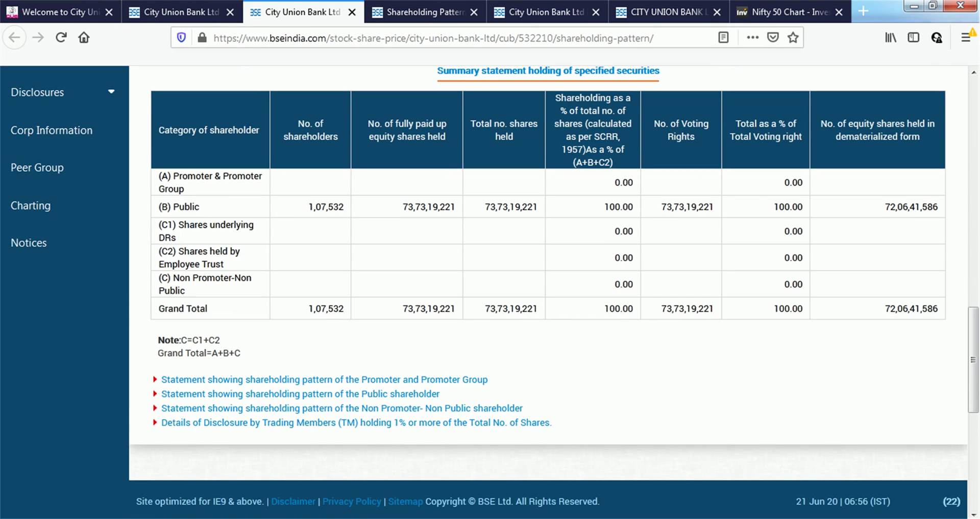
double_click(490, 309)
click(490, 309)
- Open the public shareholder statement and examine the number and shareholding percentage of mutual funds
key(ctrl+Tab)
key(Home)
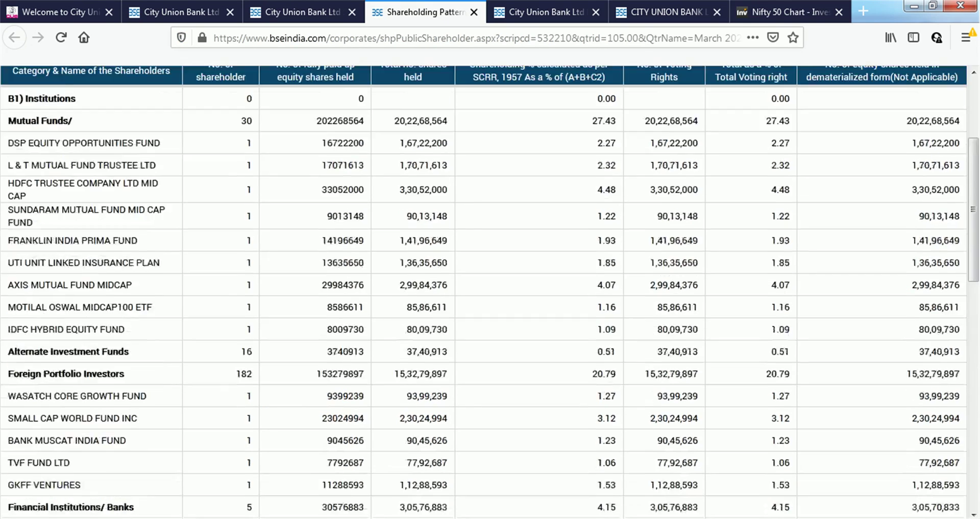
scroll(490, 291, down, 3)
drag(252, 143, 239, 143)
click(240, 143)
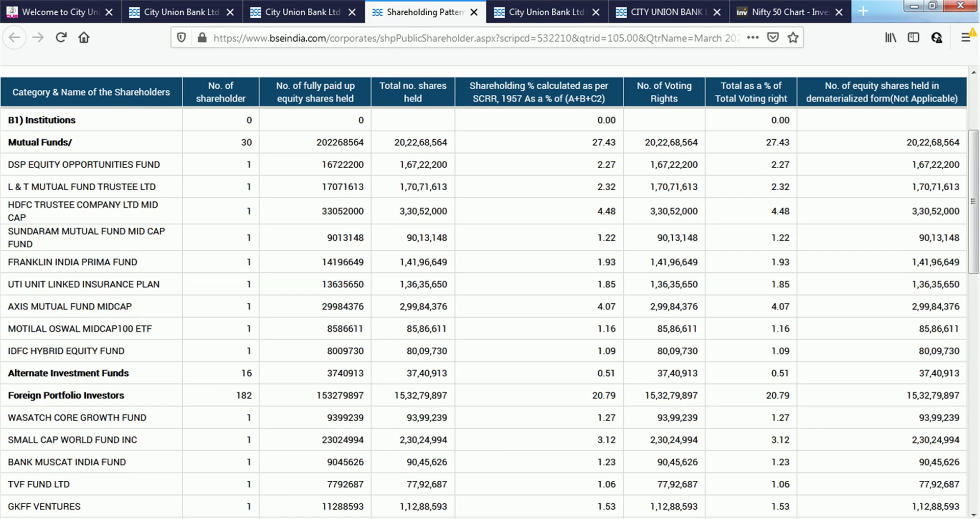
drag(591, 142, 610, 142)
- Examine the holdings of foreign portfolio investors, Life Insurance Corporation of India and individual shareholders in the public shareholder statement
scroll(610, 142, down, 5)
drag(253, 249, 235, 249)
drag(618, 249, 591, 249)
scroll(591, 249, down, 3)
drag(21, 327, 63, 358)
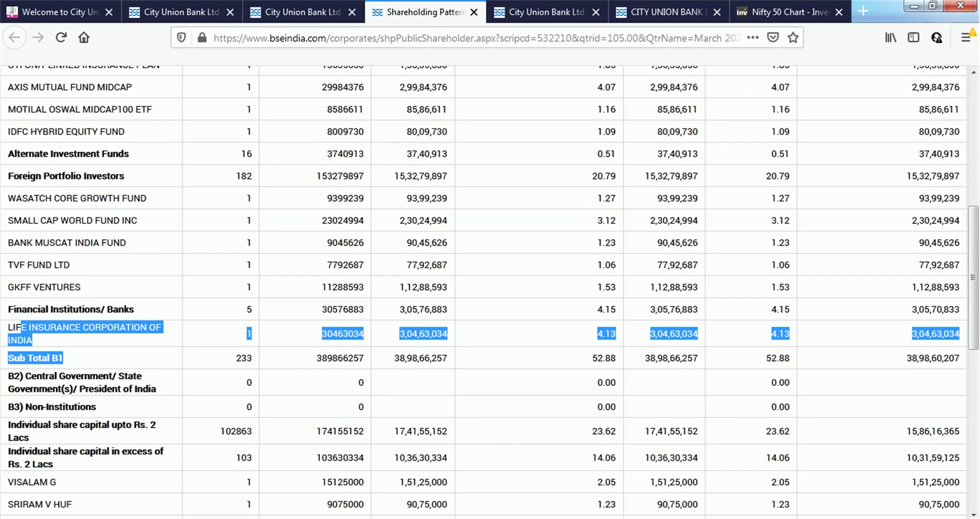
scroll(489, 291, down, 6)
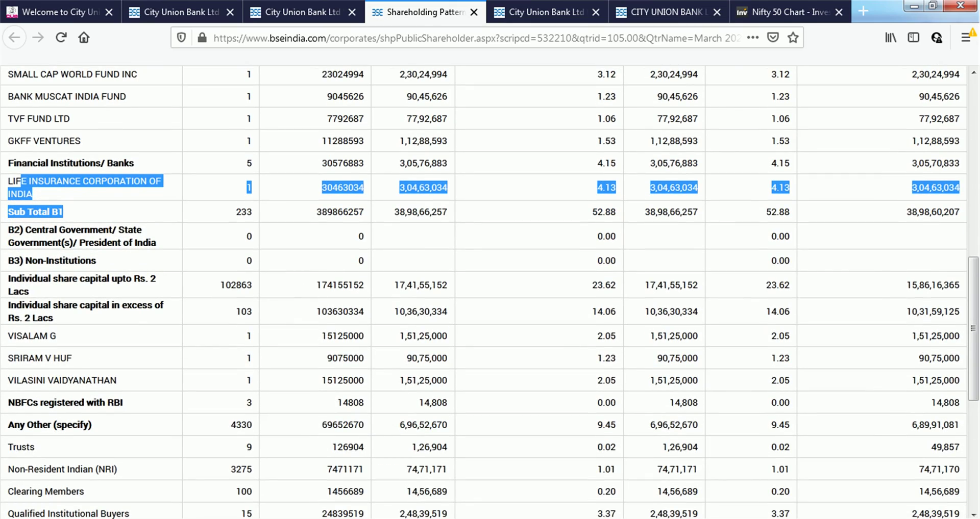
scroll(490, 290, up, 20)
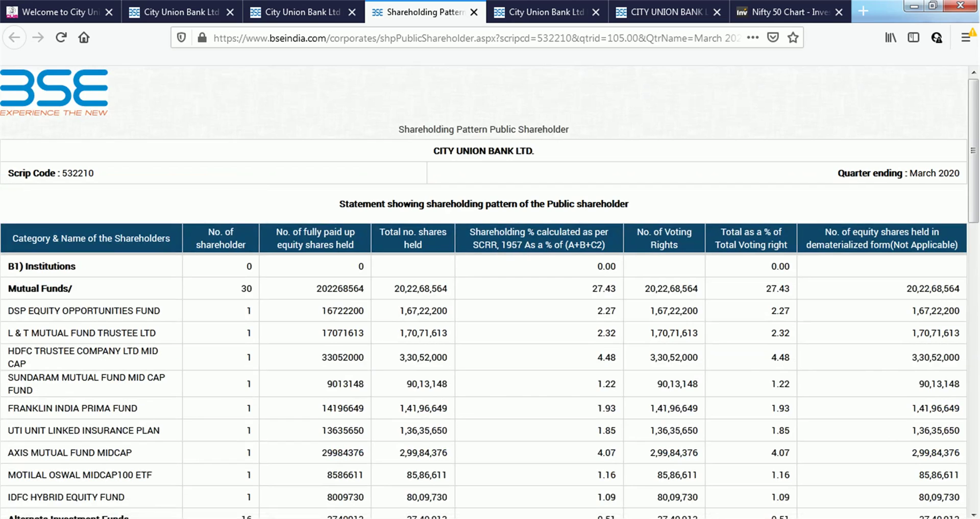
- Return to the City Union Bank quote page and check the Mar-20 net profit in the results
click(174, 12)
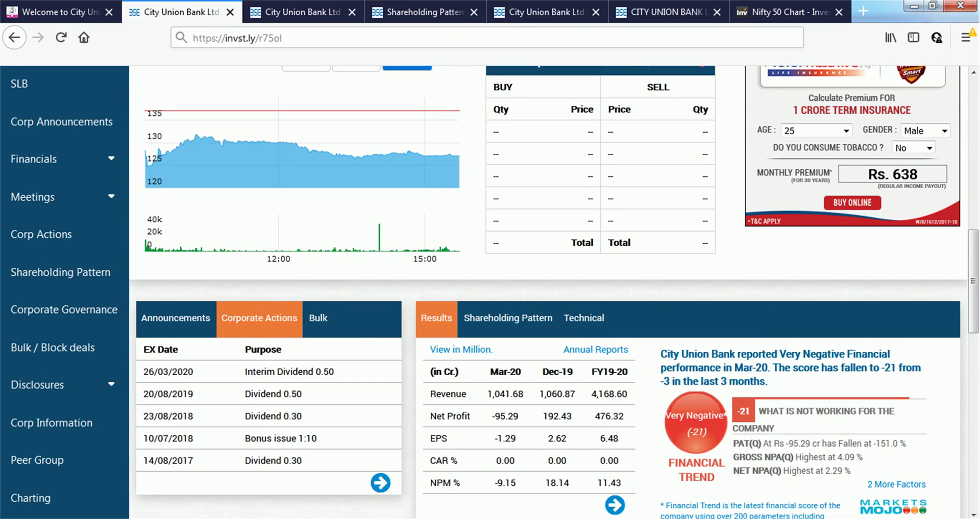
double_click(500, 417)
click(501, 417)
- Open the quarterly financial results and compare the revenue of Mar-20 with that of Mar-19
click(545, 13)
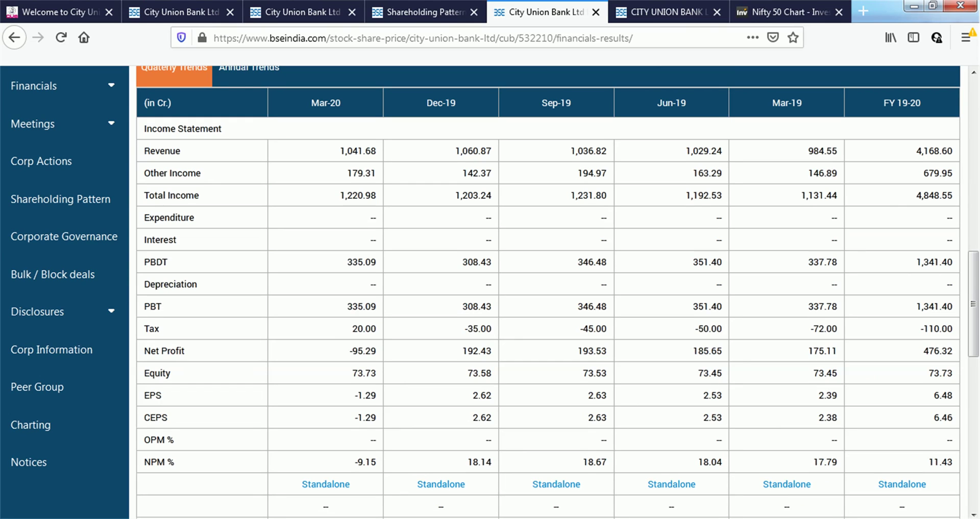
drag(362, 151, 339, 151)
click(340, 152)
drag(825, 150, 808, 150)
click(809, 151)
- Open the detailed March 2020 quarter results and review interest earned, total income and interest expended
key(ctrl+Tab)
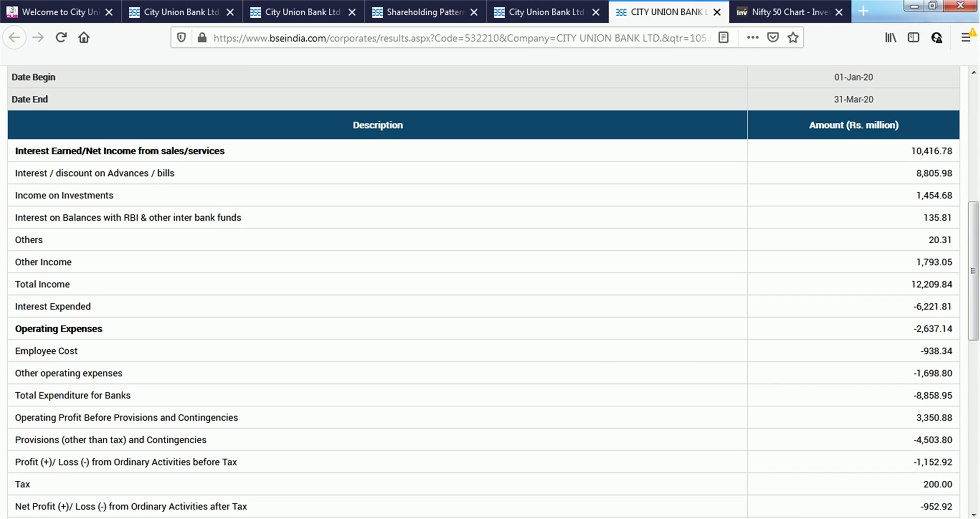
drag(916, 151, 929, 151)
click(928, 151)
drag(911, 284, 935, 285)
click(934, 284)
drag(923, 307, 929, 307)
click(929, 306)
- Review the operating expenses, employee cost and total expenditure in the detailed March 2020 quarter results
drag(934, 328, 913, 328)
click(914, 329)
drag(934, 352, 923, 351)
click(924, 352)
drag(934, 395, 912, 396)
click(913, 396)
- Review the operating profit before provisions and the provisions and contingencies in the detailed March 2020 quarter results
drag(934, 418, 915, 418)
click(933, 418)
drag(928, 440, 920, 440)
click(925, 440)
drag(935, 440, 913, 440)
click(914, 440)
- Check the Mar-20 net profit in the quarterly trends and switch to the CUB workbook in Excel
click(540, 12)
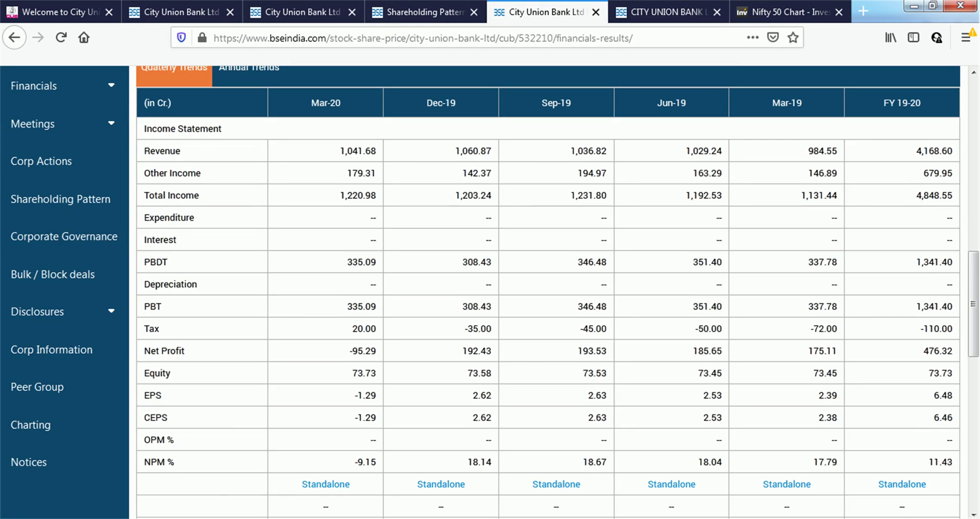
double_click(357, 351)
click(357, 351)
key(alt+Tab)
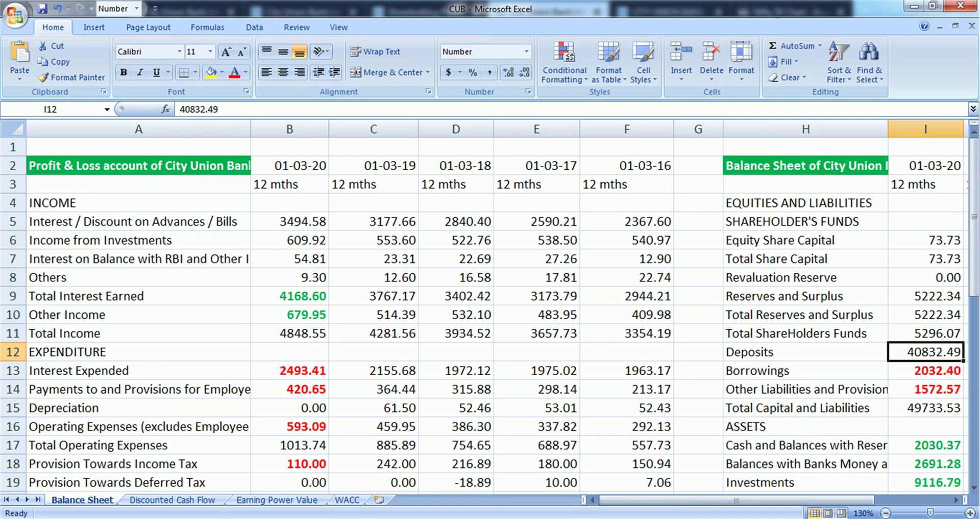
click(138, 165)
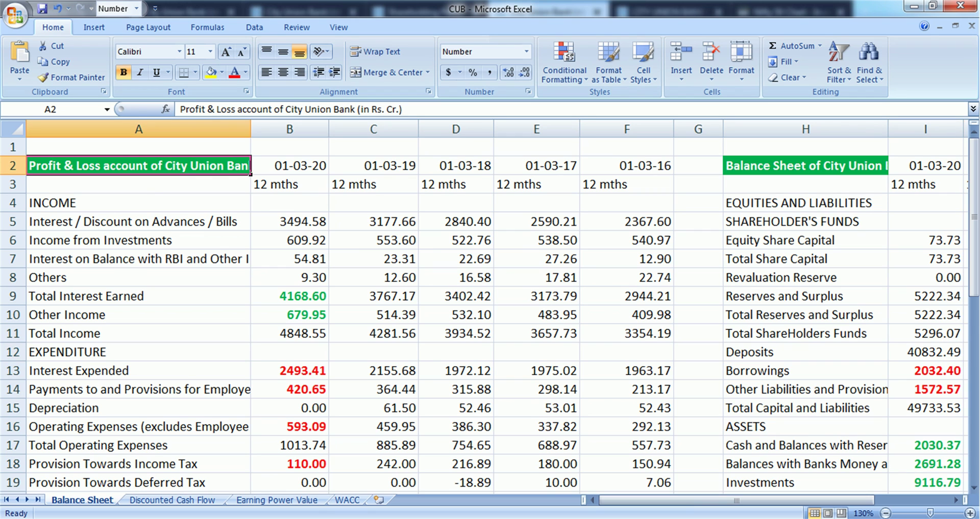
right_click(119, 163)
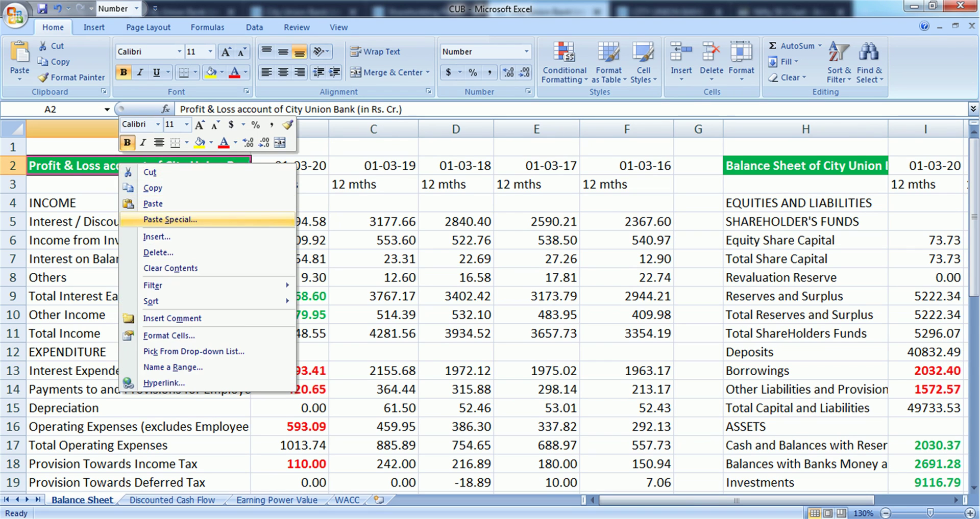
click(153, 220)
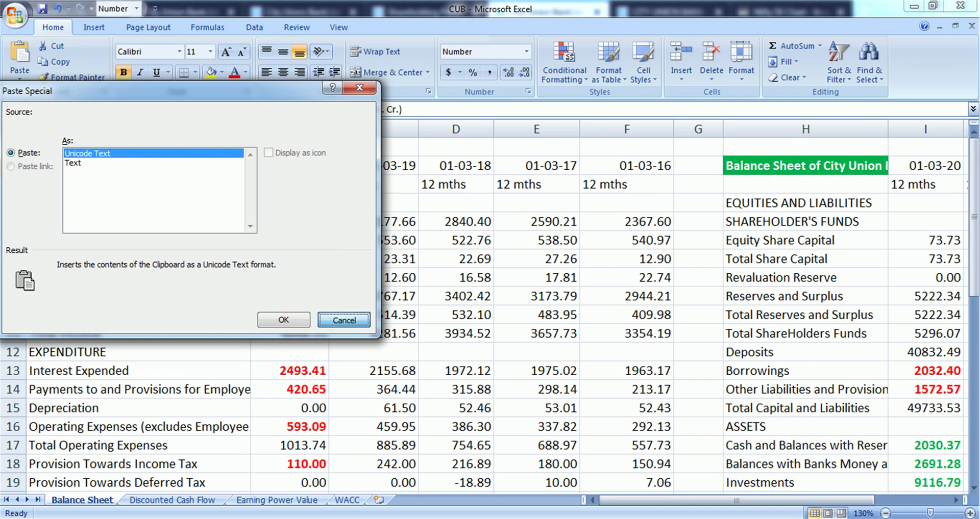
click(343, 319)
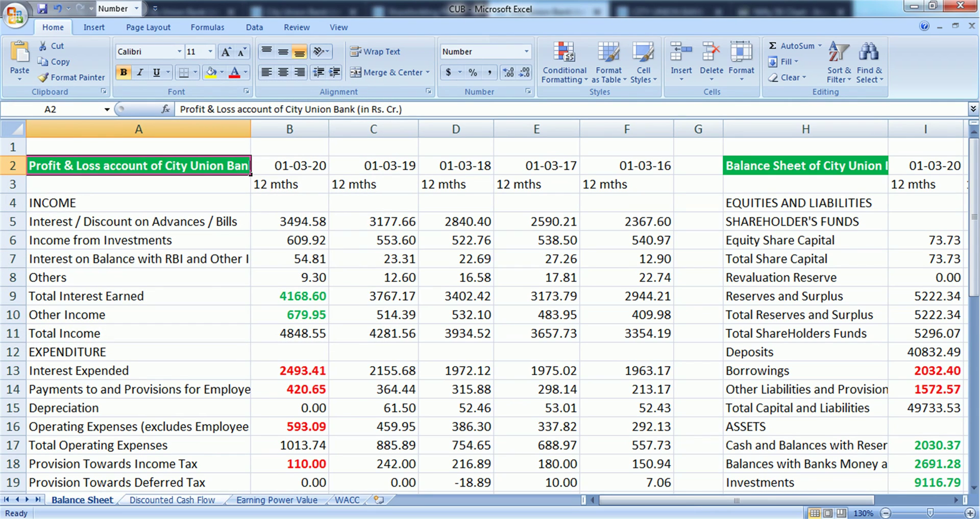
- Switch to the 2018 - 2019 annual report in Acrobat Reader and examine the deposits chart and CASA growth
drag(667, 500, 692, 501)
key(alt+Tab)
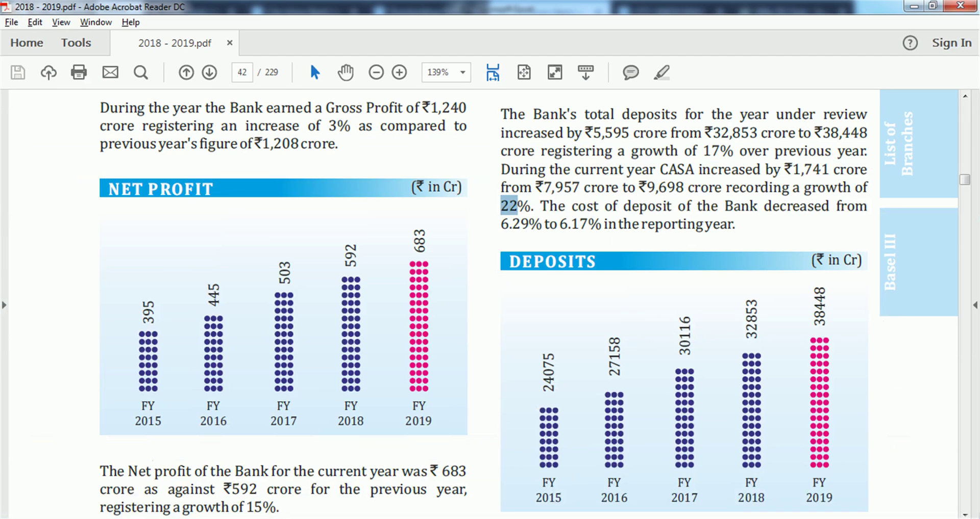
mouse_move(819, 326)
mouse_down()
mouse_move(819, 287)
mouse_move(819, 326)
mouse_up()
click(502, 206)
- Switch back to the CUB workbook in Excel and review the 2020 deposits and borrowings on the balance sheet
key(alt+Tab)
click(701, 353)
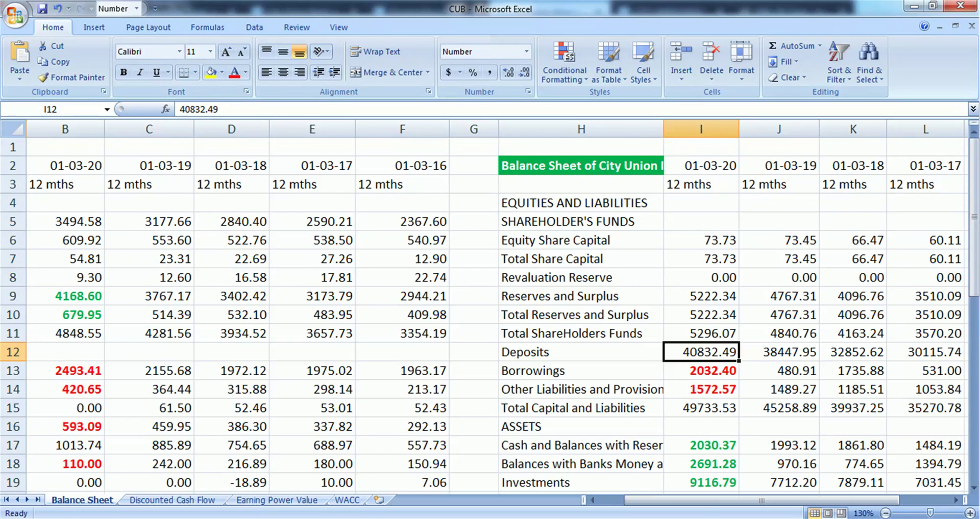
click(701, 371)
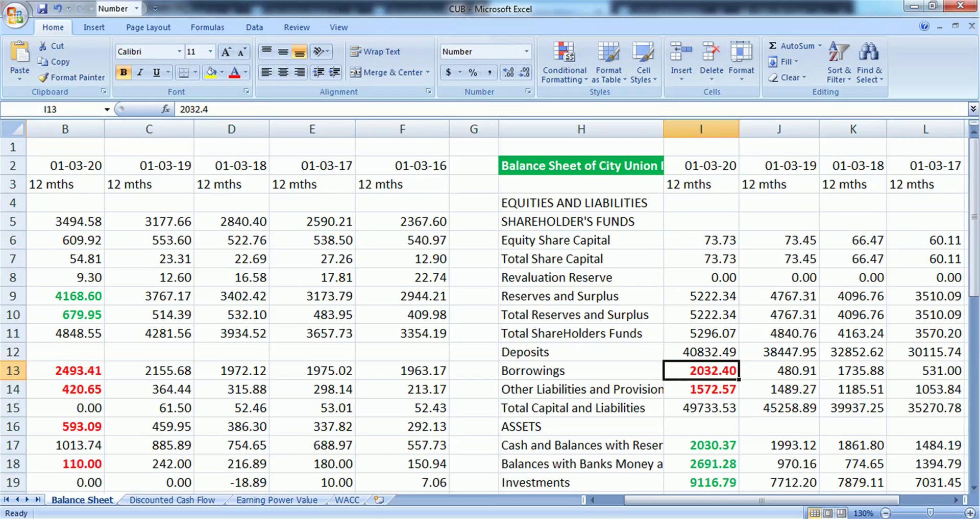
key(Right)
key(Left)
- Examine the 2020 gross NPA, gross NPA (%) and net NPA (%) under assets quality
scroll(498, 307, down, 8)
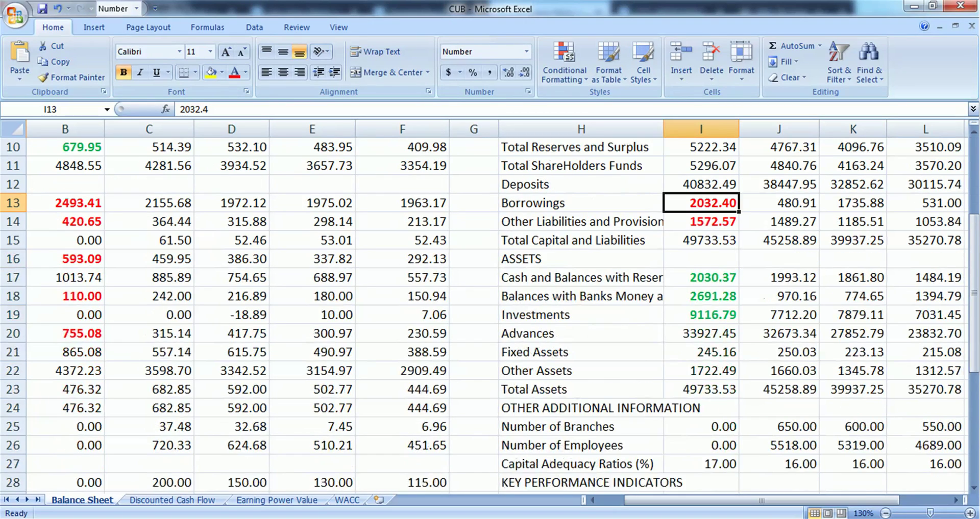
click(701, 296)
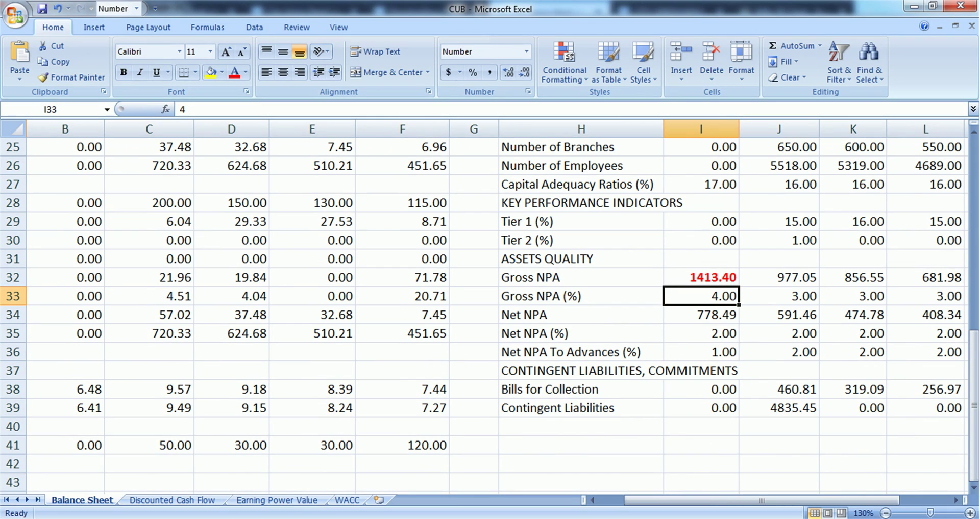
key(Up)
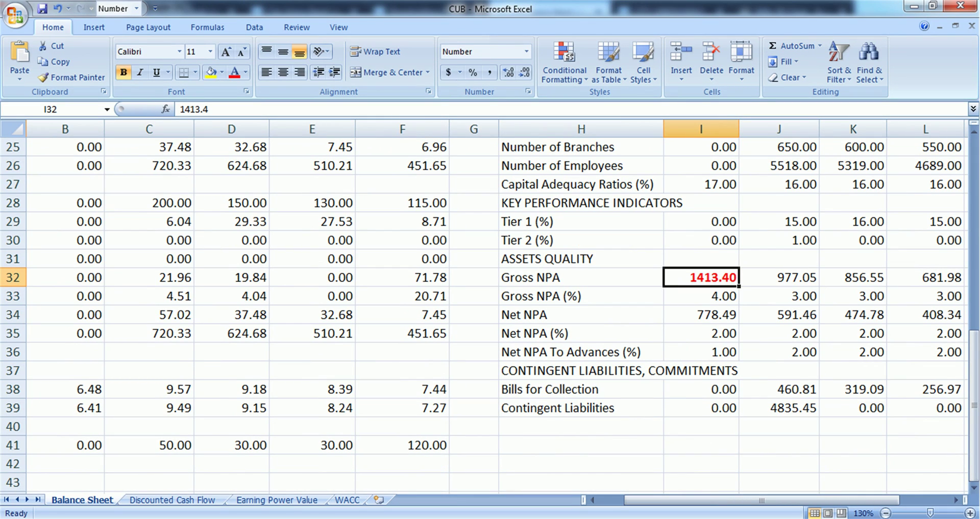
click(700, 333)
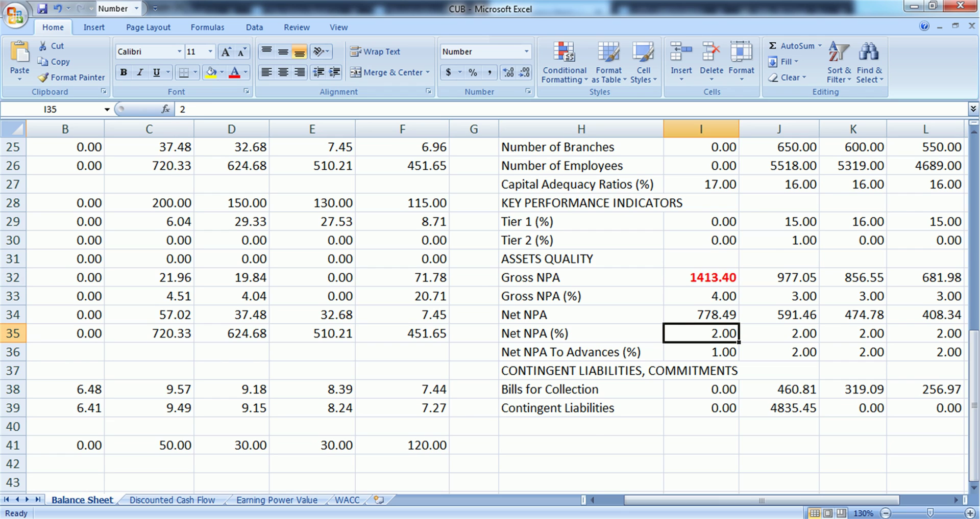
- Compare the other provisions and contingencies of 2020, 2019 and 2018 in the profit and loss account
drag(700, 501, 672, 501)
scroll(490, 316, up, 3)
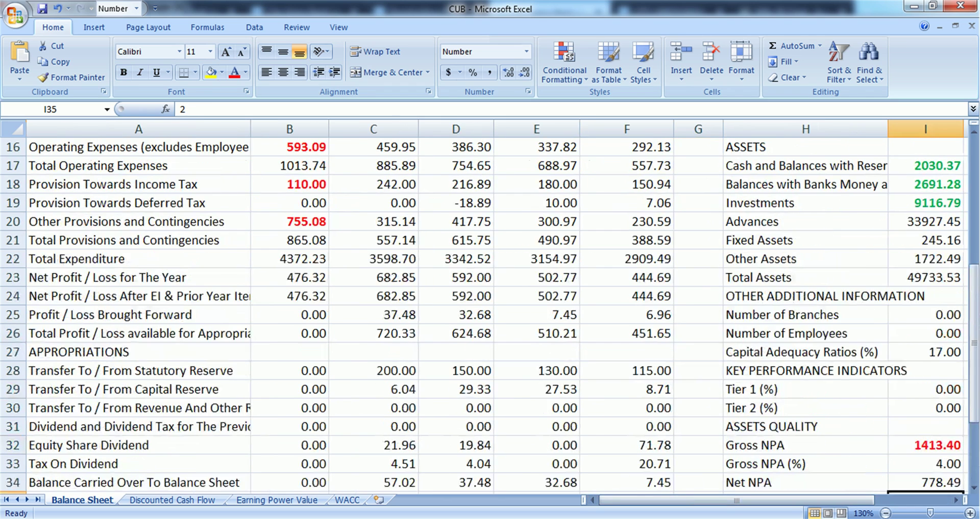
scroll(489, 306, up, 1)
click(289, 278)
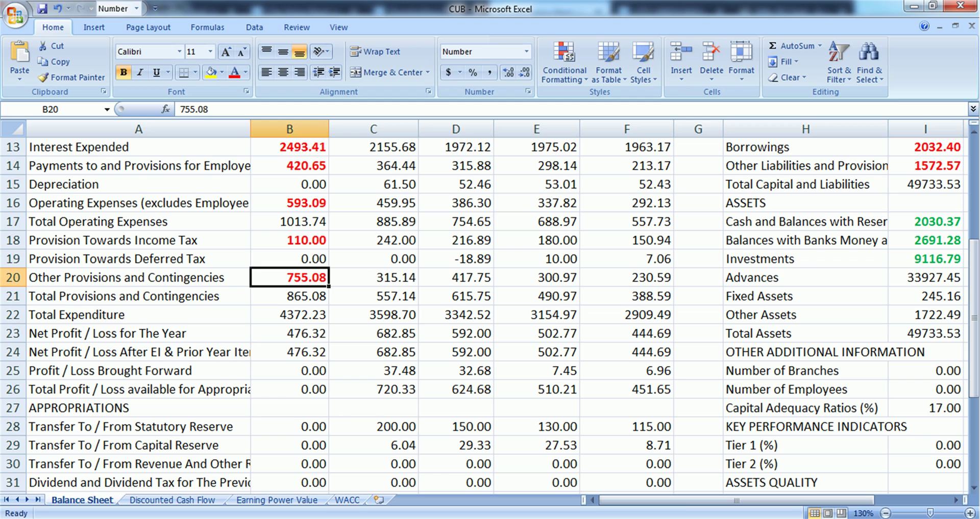
click(373, 278)
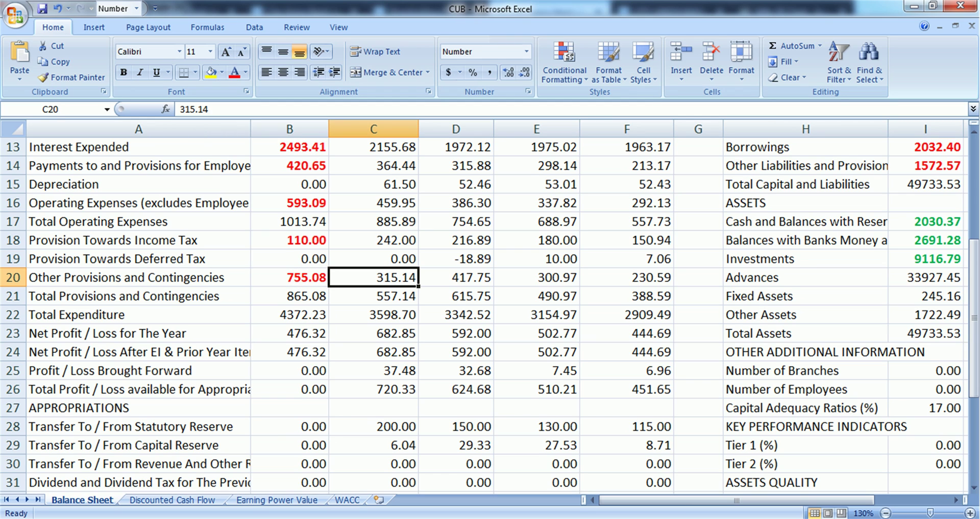
click(456, 278)
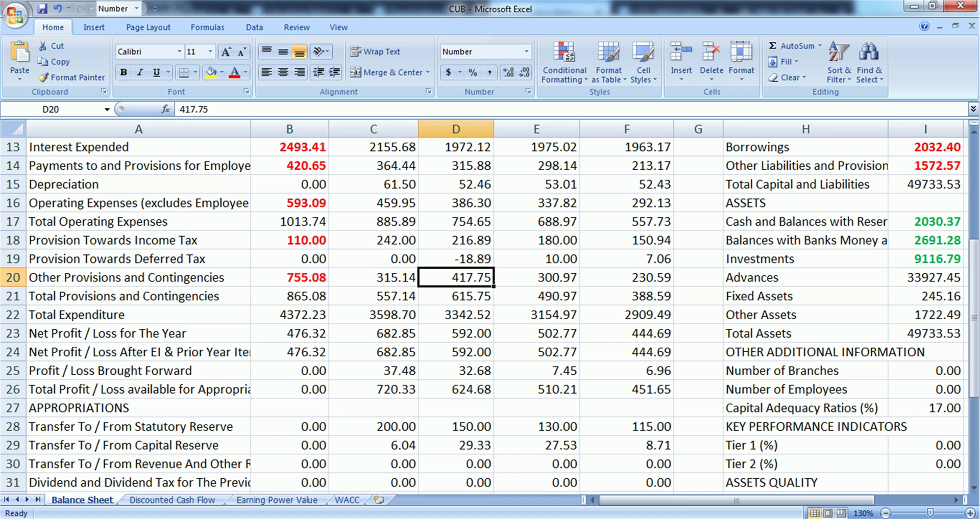
click(373, 278)
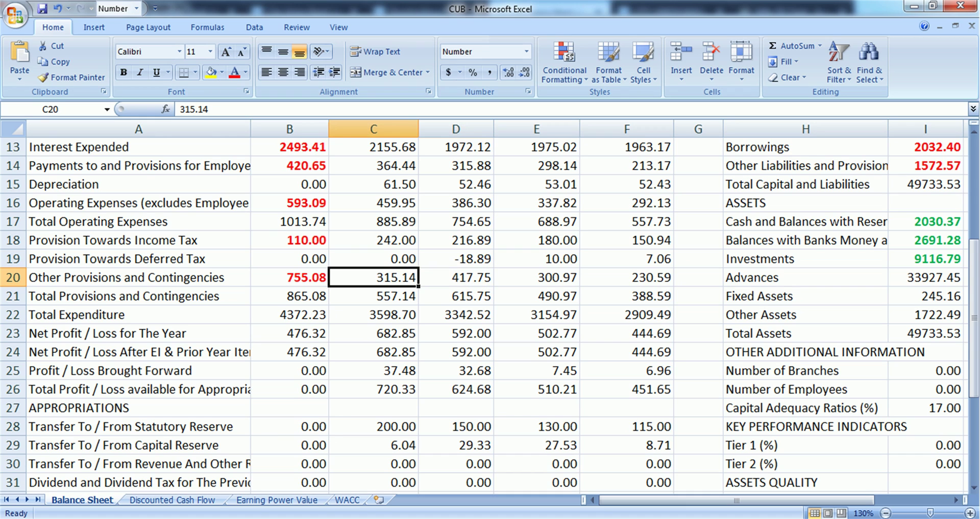
click(289, 278)
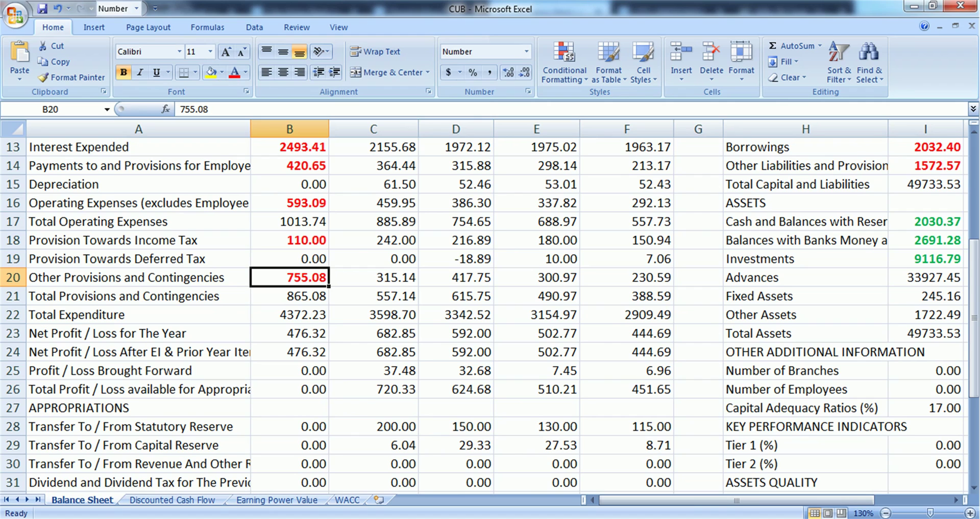
- Review the 2020 interest on advances and the interest expended in the profit and loss account
scroll(490, 306, up, 4)
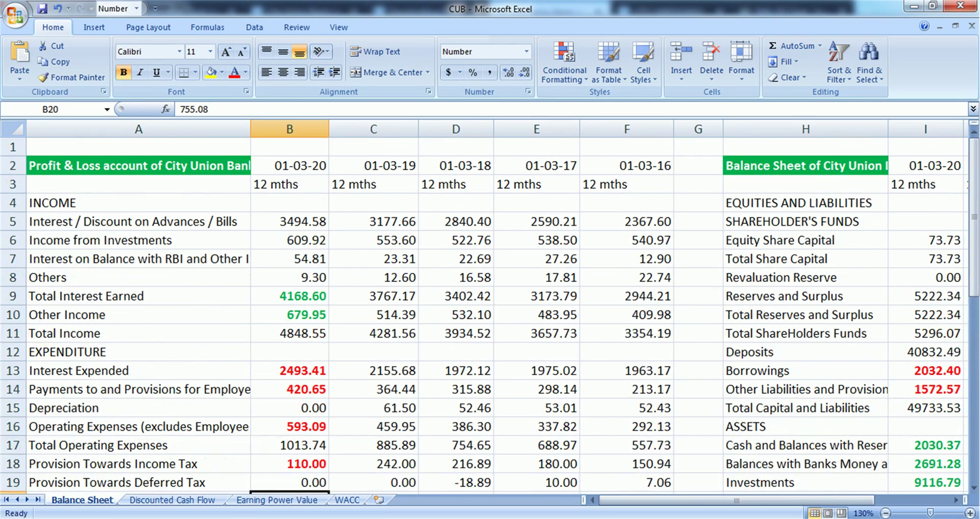
click(289, 222)
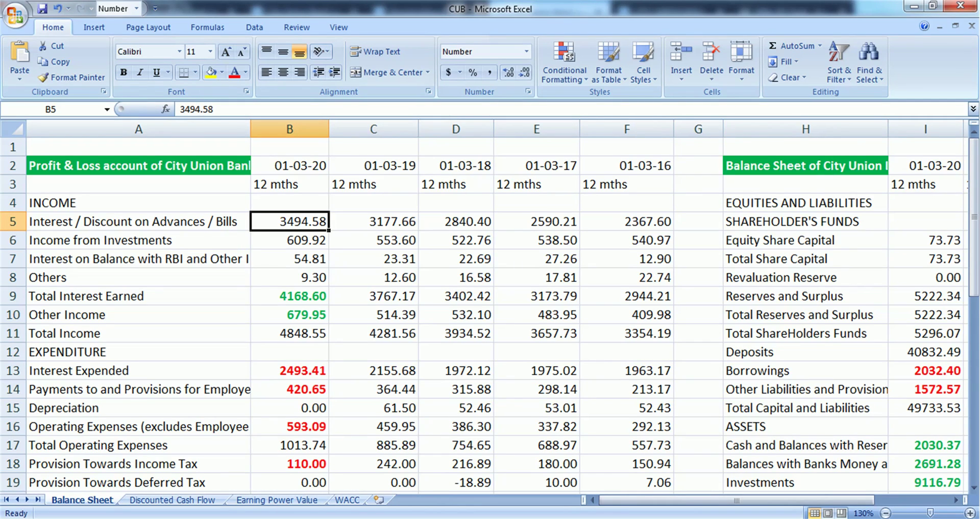
click(289, 371)
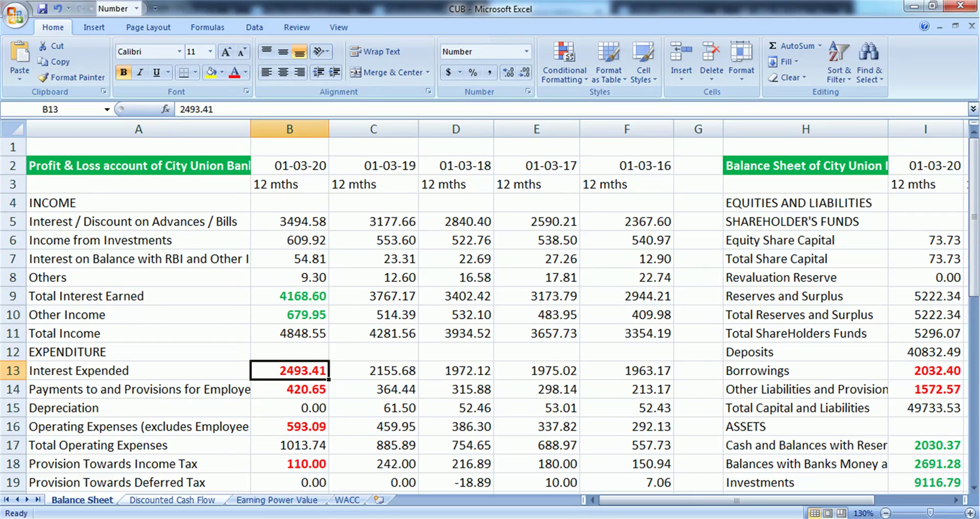
- Open the Discounted Cash Flow sheet and check the CMP and number of shares
key(ctrl+Page_Down)
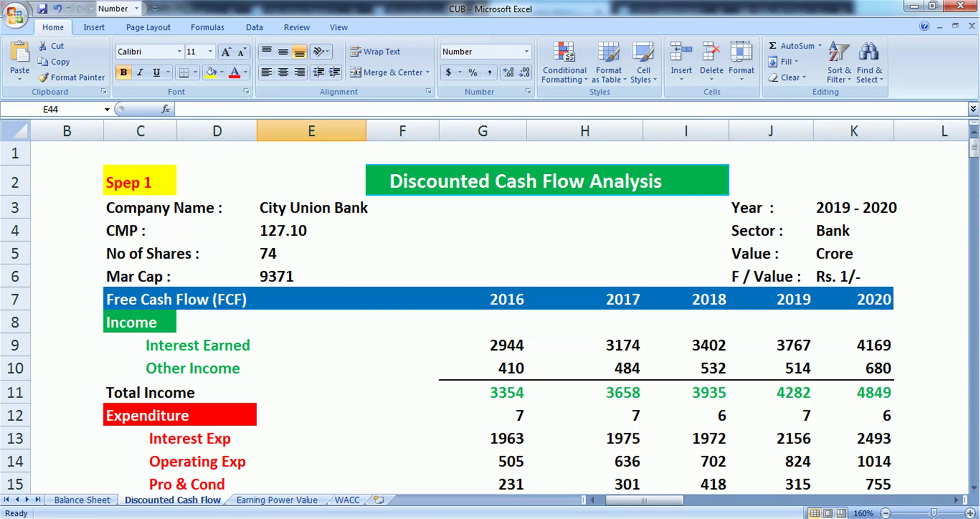
click(312, 230)
click(311, 253)
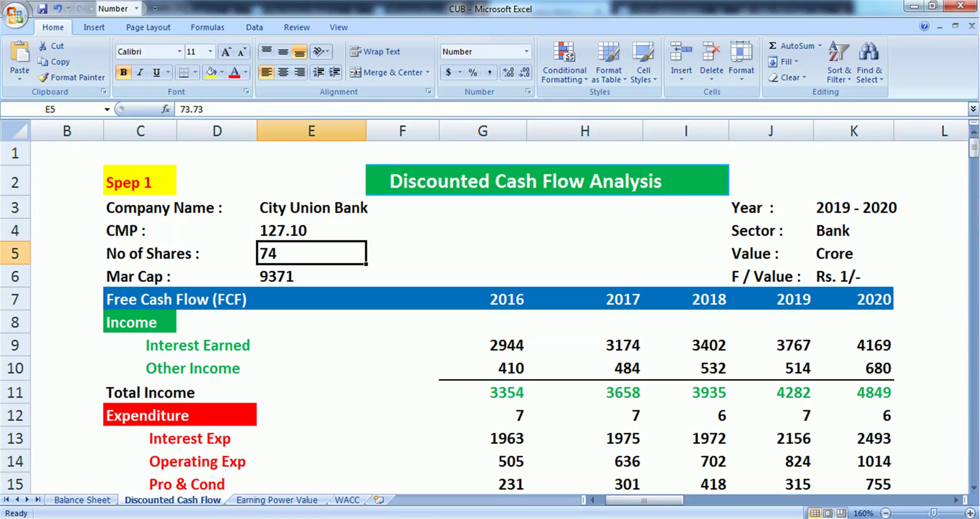
- Check the Mar Cap formula and compare it with the Mcap FF on City Union Bank's BSE quote page in the browser
click(312, 277)
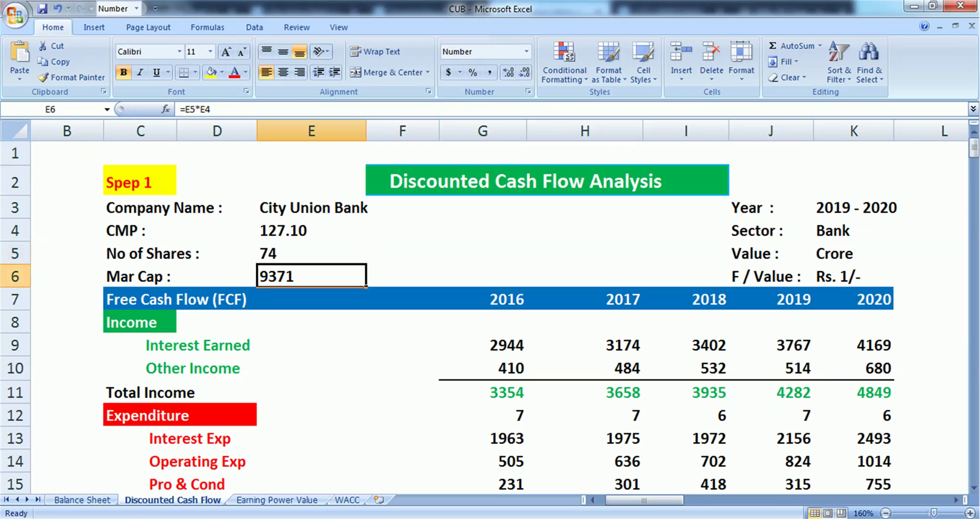
key(alt+Tab)
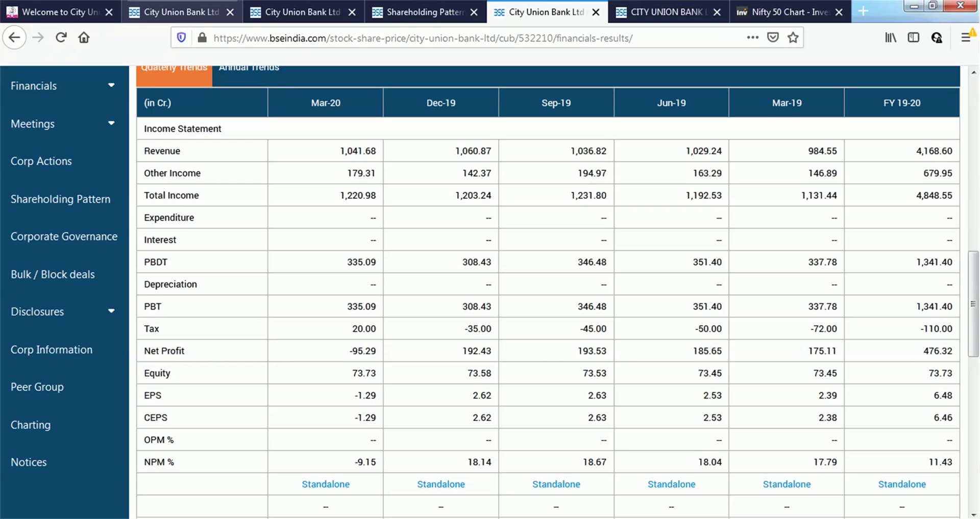
click(181, 12)
scroll(241, 265, up, 6)
scroll(489, 293, down, 2)
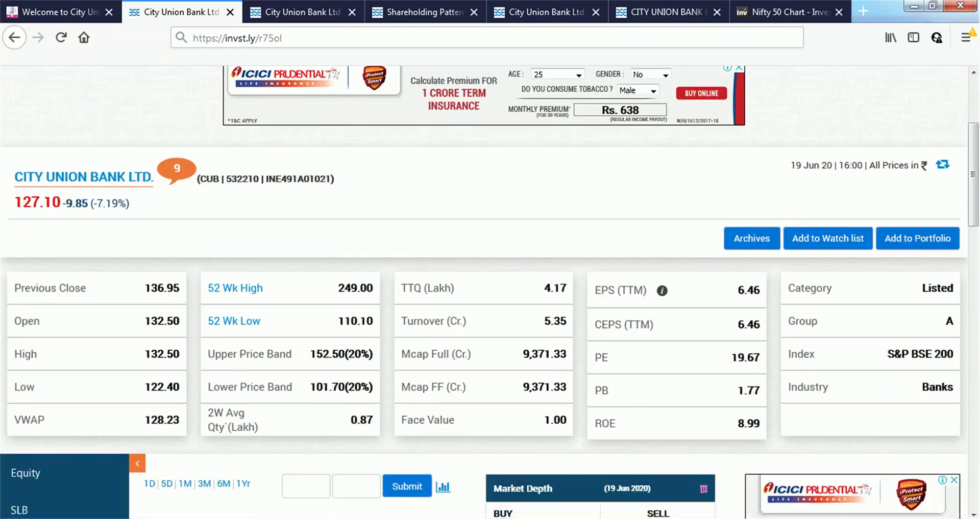
drag(522, 326, 539, 326)
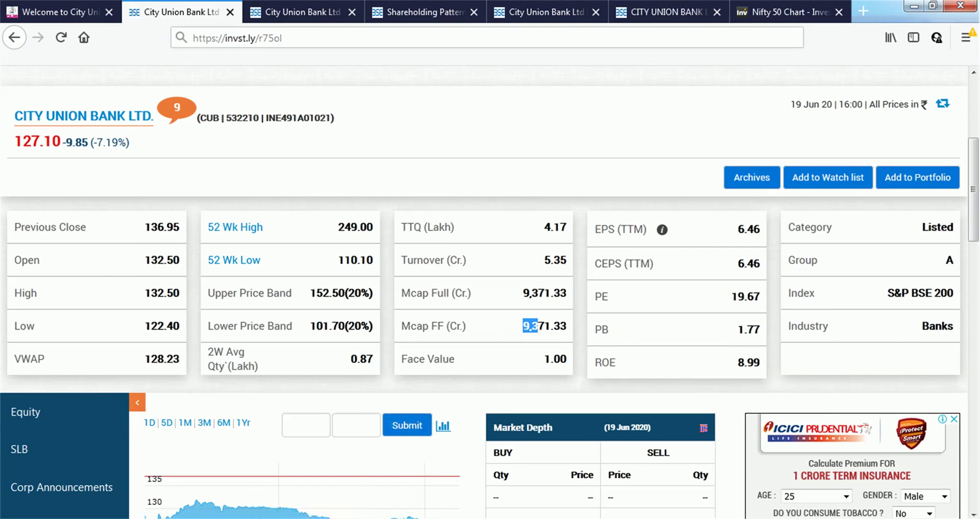
- Return to the Discounted Cash Flow sheet in Excel and check the 2020 EBIT and Income Tax formulas
key(alt+Tab)
click(853, 277)
scroll(853, 277, down, 3)
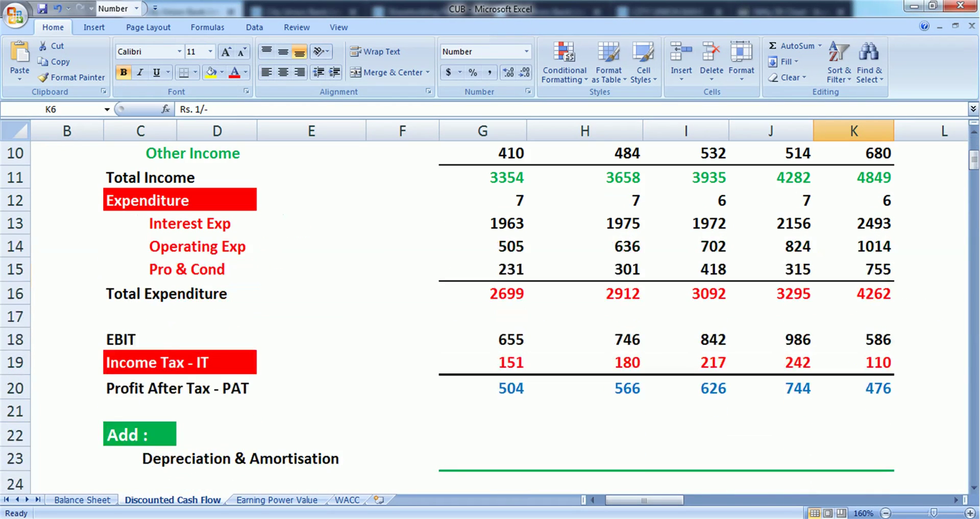
scroll(853, 276, up, 2)
scroll(490, 306, down, 1)
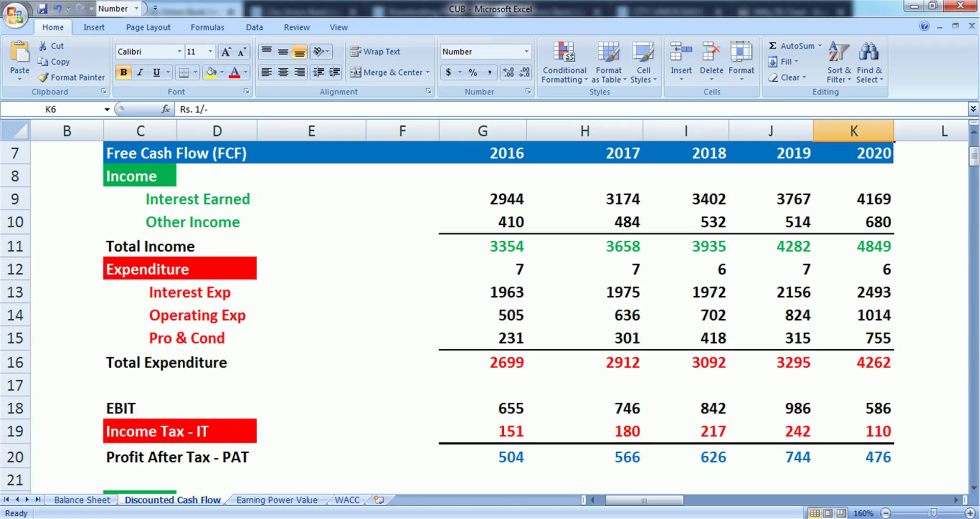
scroll(489, 306, down, 1)
click(853, 339)
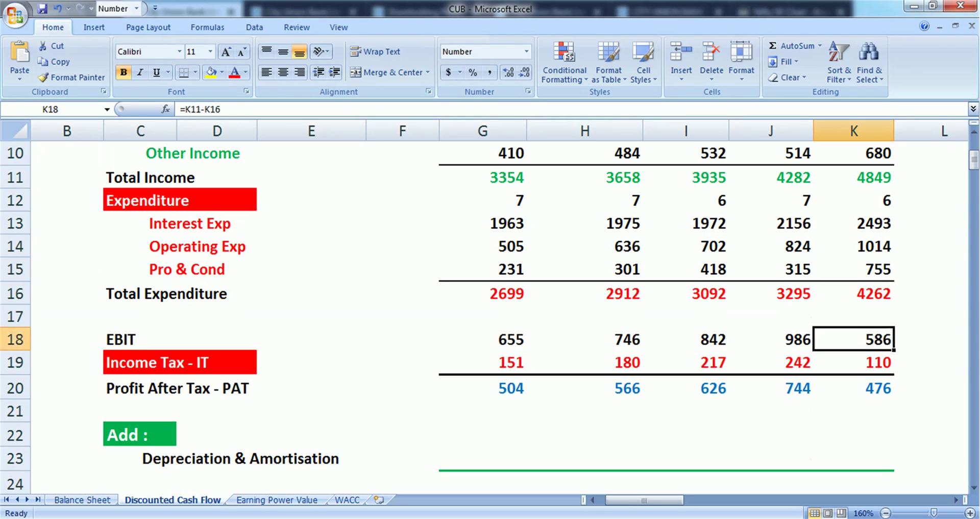
click(853, 363)
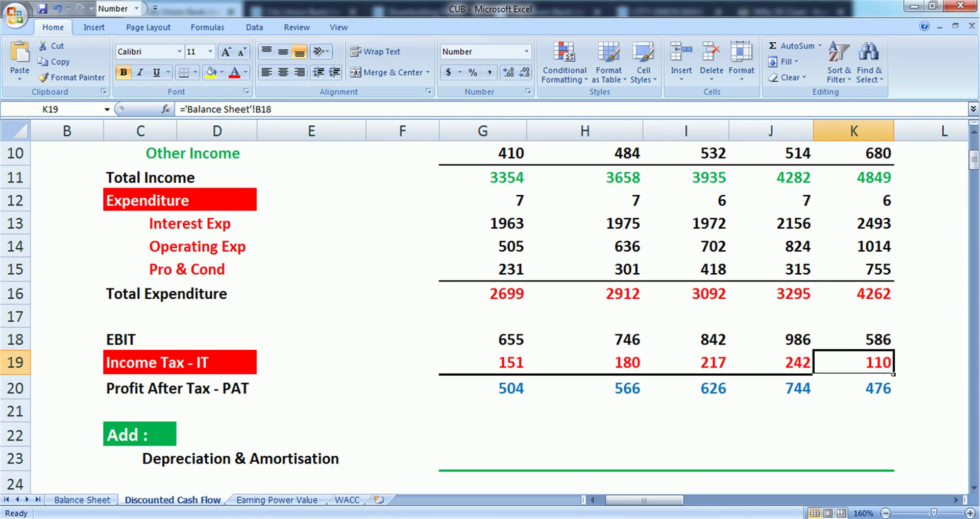
- Inspect the 2020 Profit After Tax formula and the depreciation and capex entries of the free cash flow
scroll(490, 317, down, 1)
click(853, 319)
scroll(490, 316, down, 1)
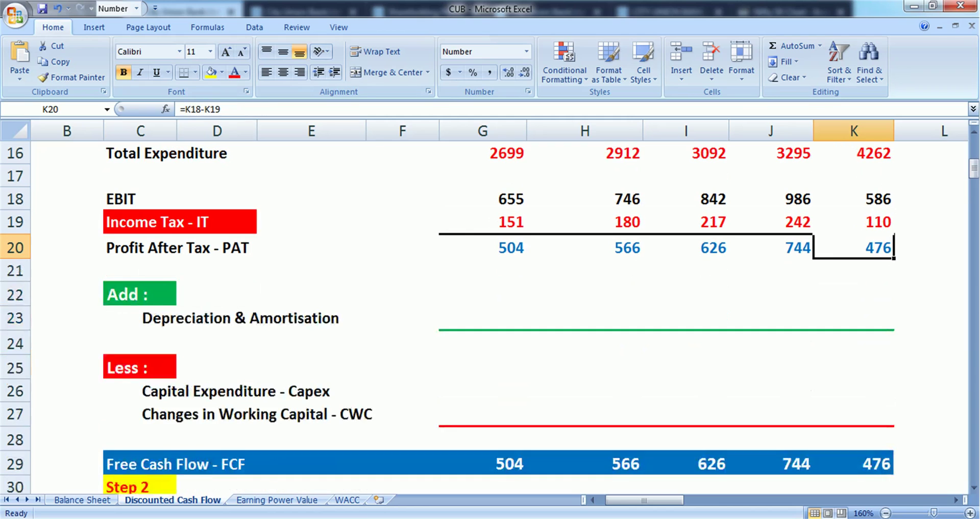
click(853, 318)
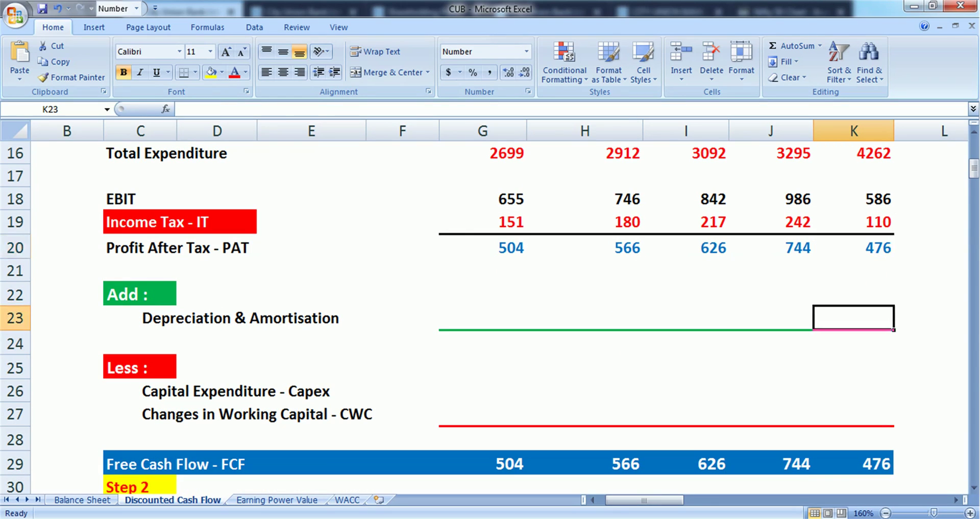
click(853, 392)
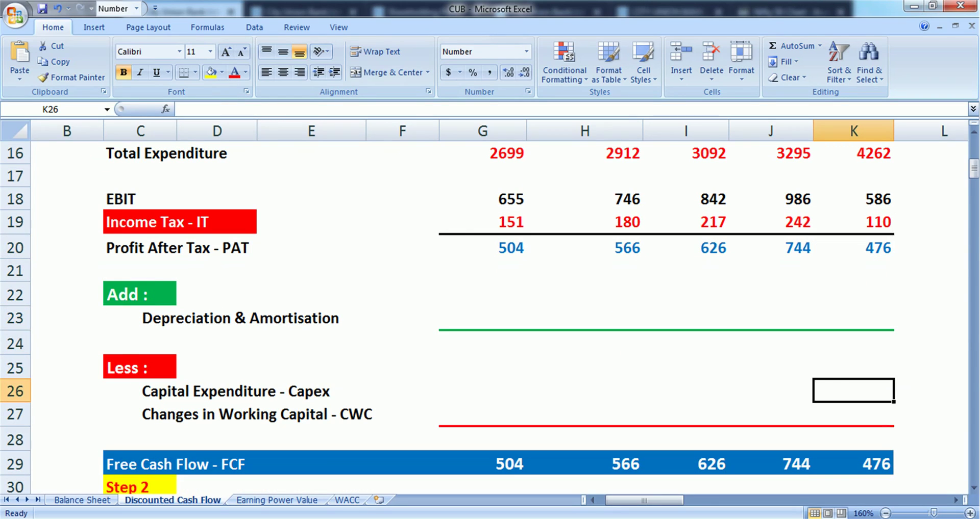
- Check the Terminal Value formula for 2020 and the WACC rate on the Discounted Cash Flow sheet
scroll(490, 317, down, 2)
click(853, 371)
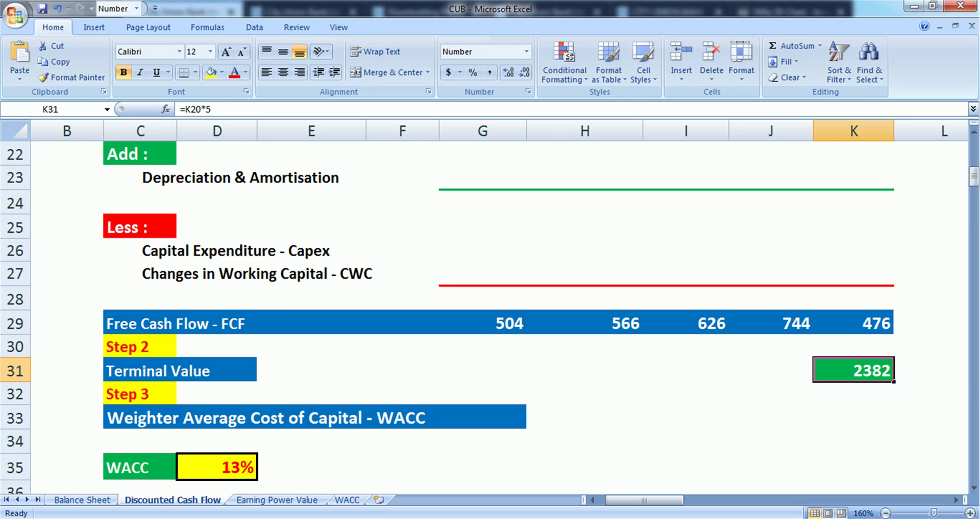
scroll(489, 306, down, 2)
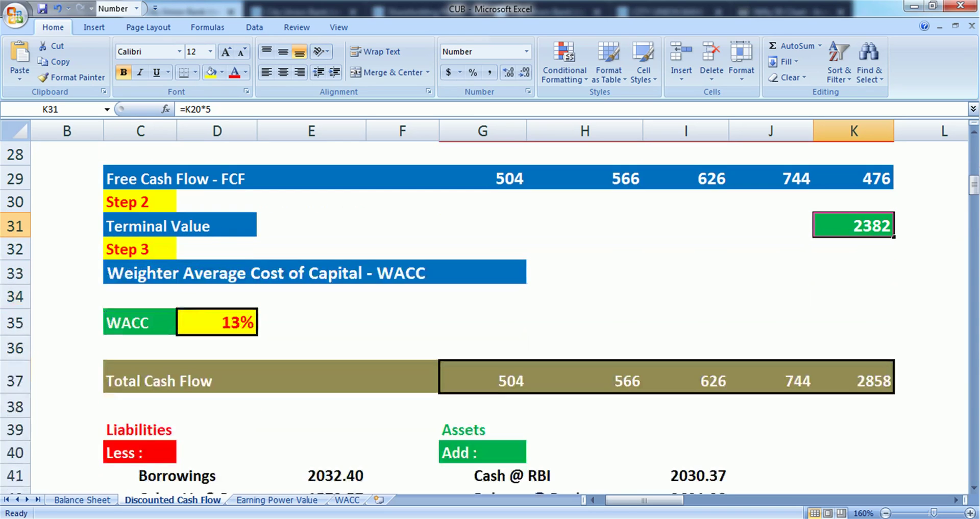
click(217, 323)
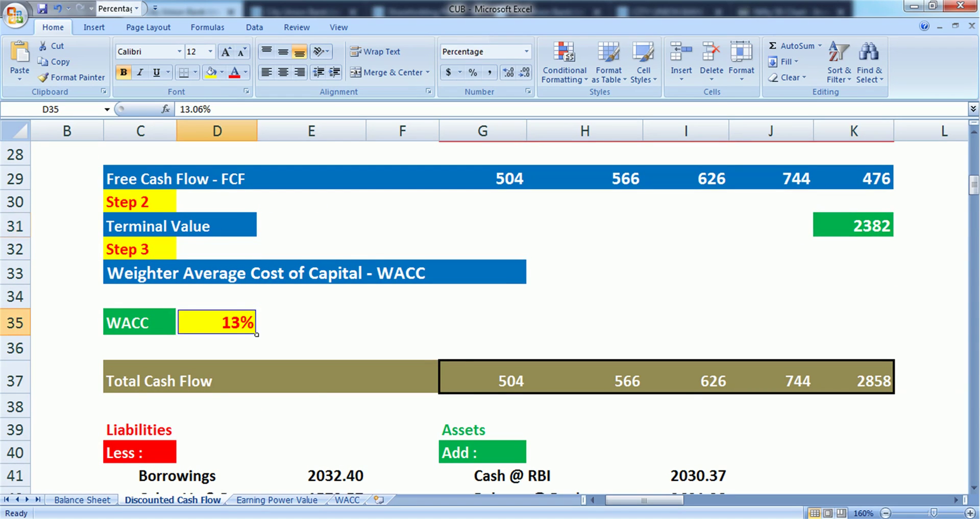
- Review the borrowings, other liabilities and NPA references and the formula for assets less liabilities
scroll(490, 306, down, 1)
scroll(490, 306, down, 1)
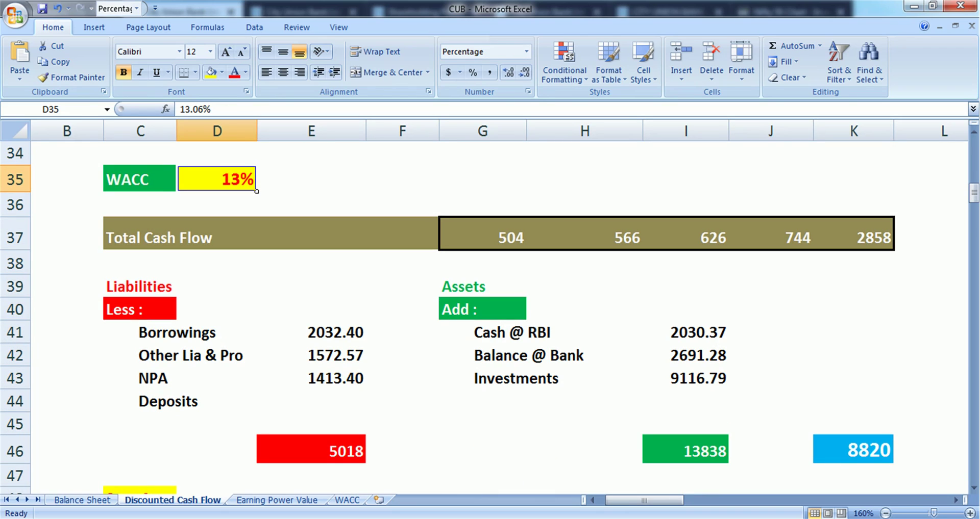
click(311, 333)
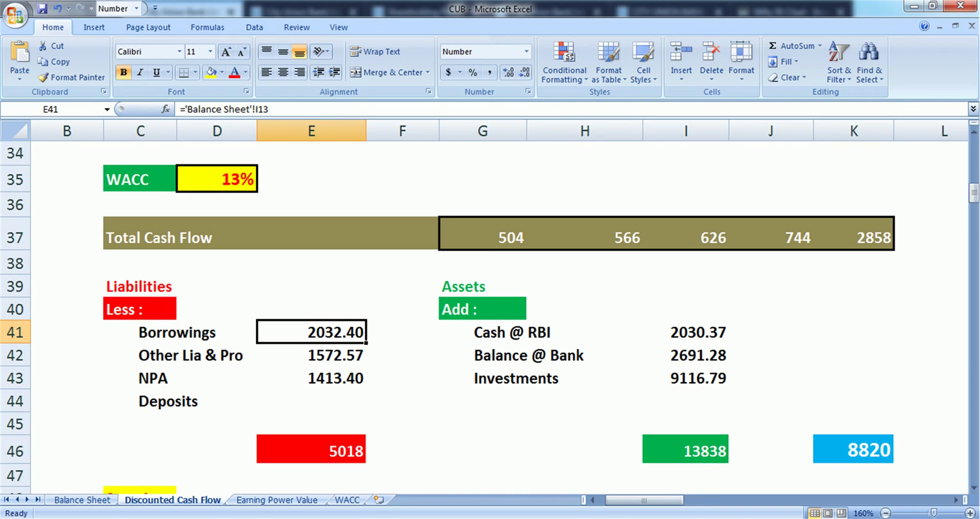
click(312, 355)
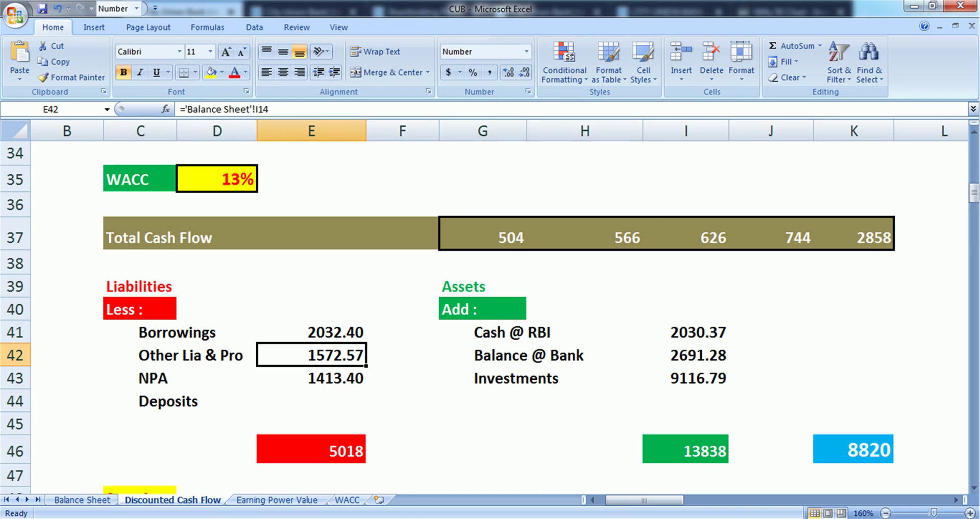
click(311, 379)
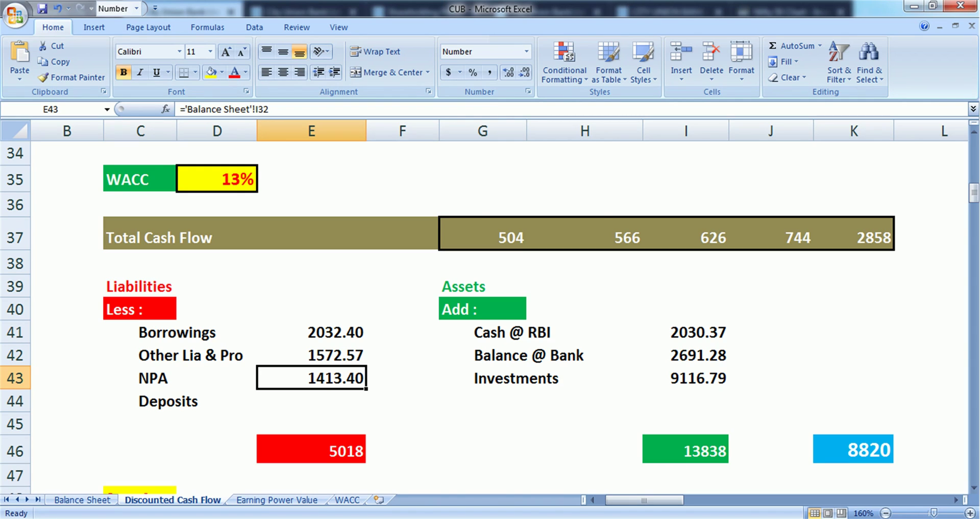
scroll(499, 317, down, 1)
click(853, 374)
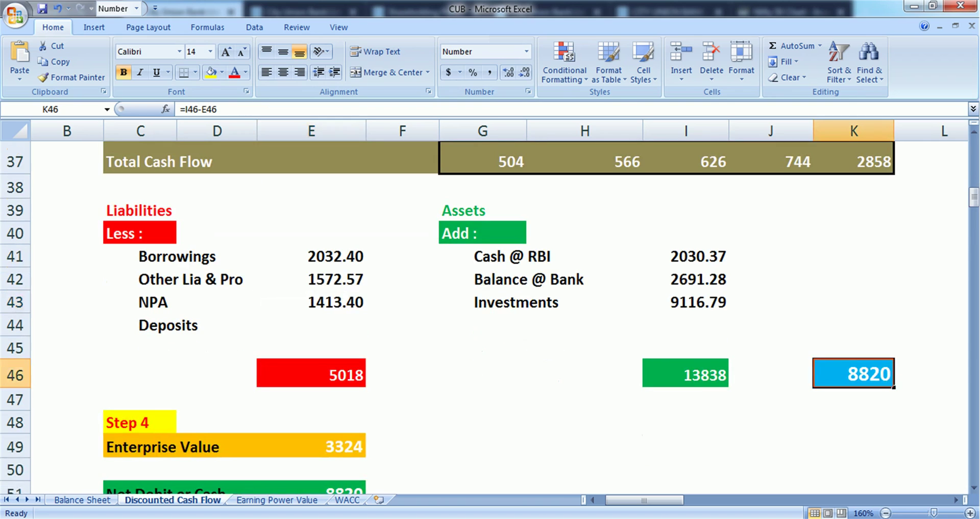
- Examine the Step 4 formulas for Enterprise Value, Net Debit or Cash and NPV
scroll(490, 306, down, 4)
scroll(490, 306, up, 2)
click(311, 298)
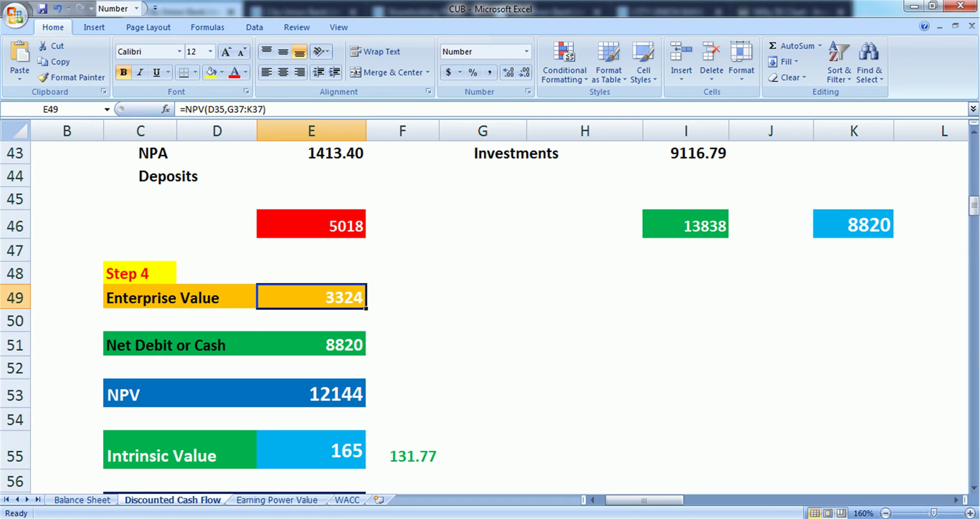
click(312, 344)
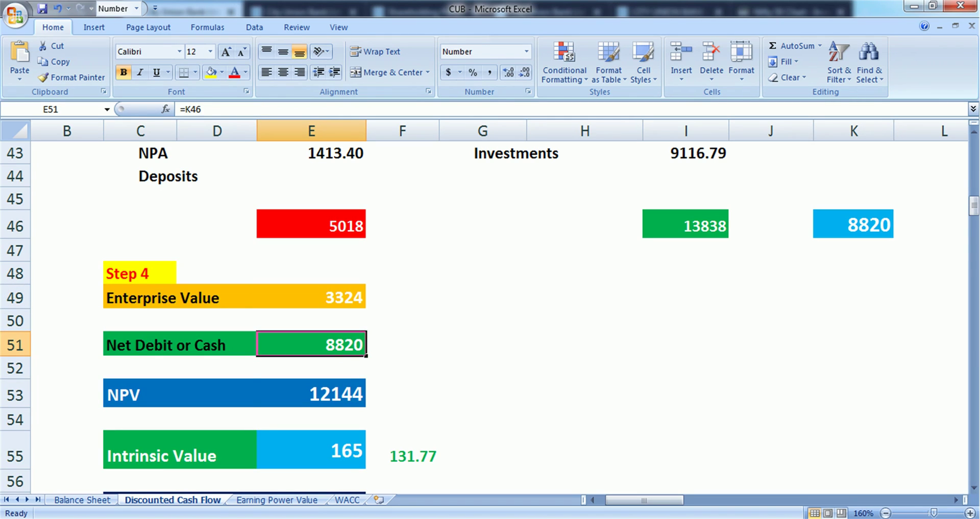
click(312, 394)
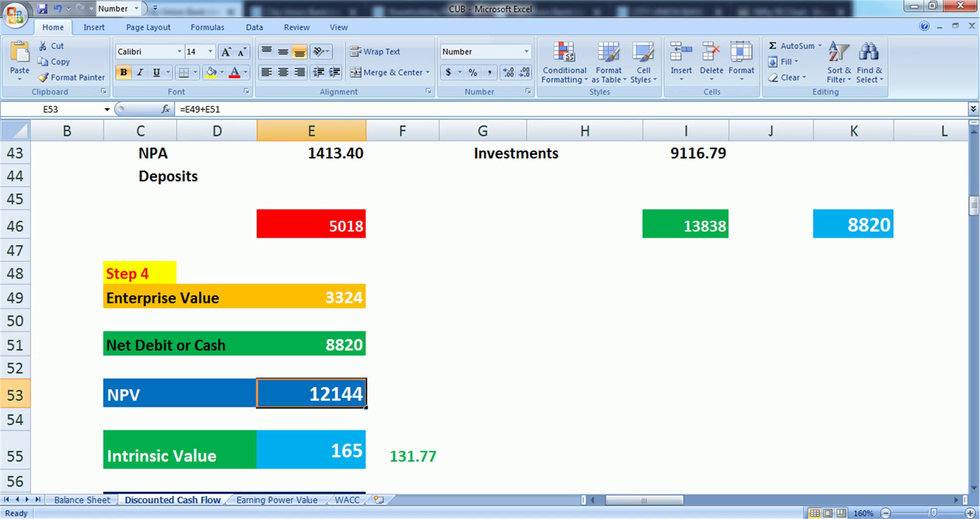
- Check the Intrinsic Value formula with its 20% reduction, and the Value and Discount formulas below it
scroll(485, 317, down, 1)
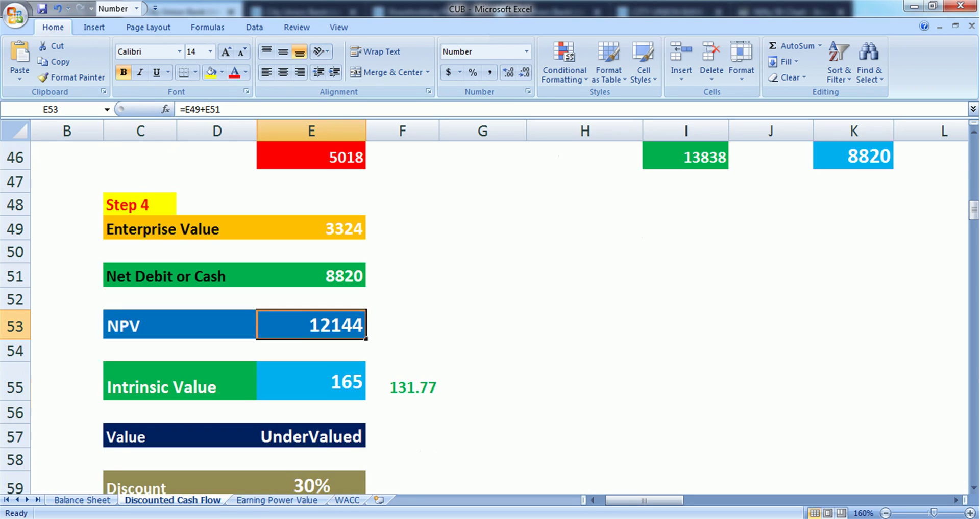
click(312, 381)
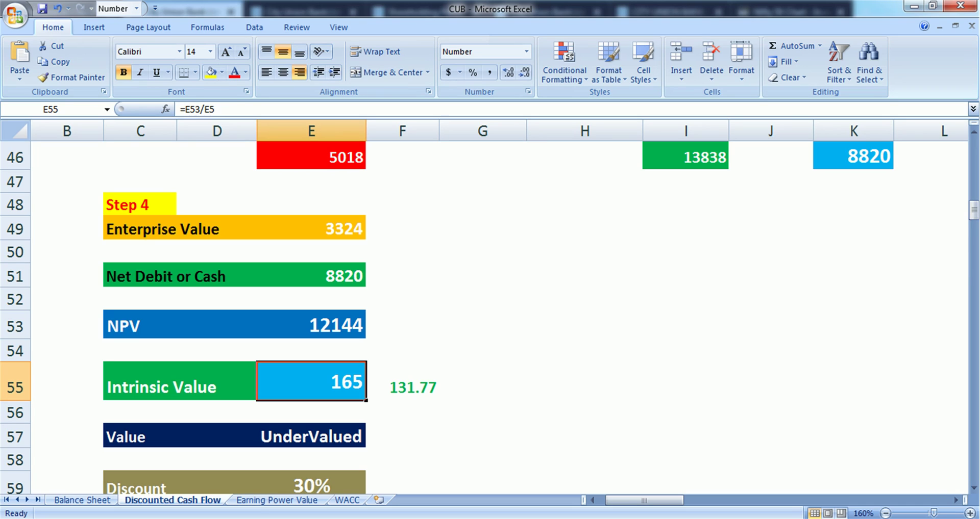
click(402, 381)
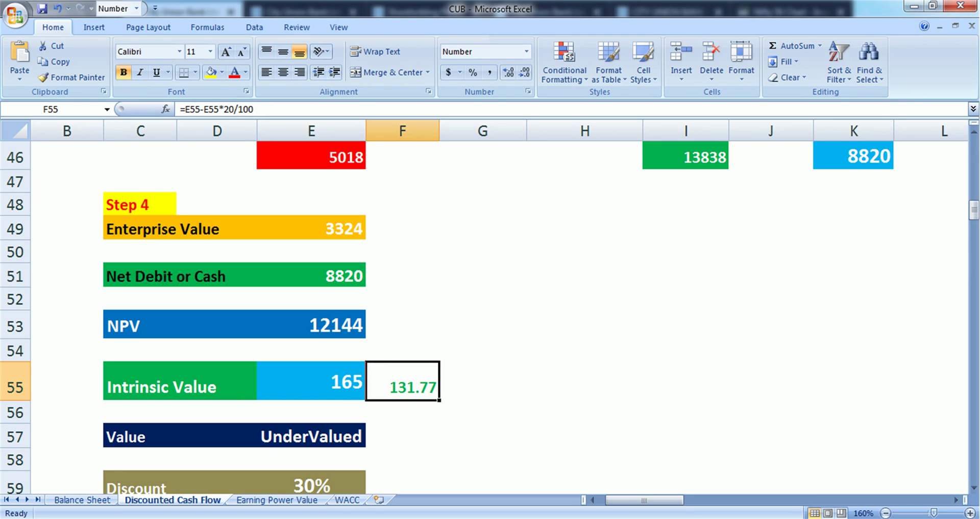
scroll(490, 316, down, 1)
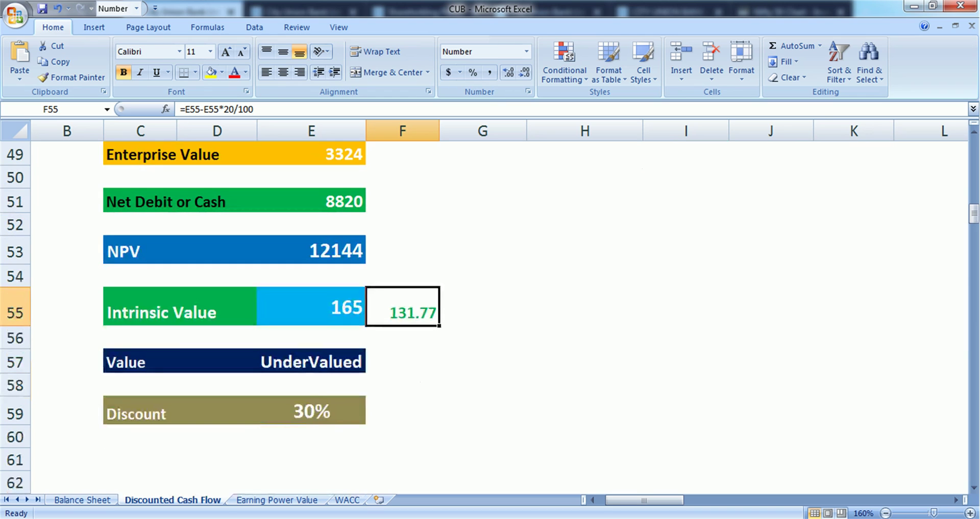
click(311, 361)
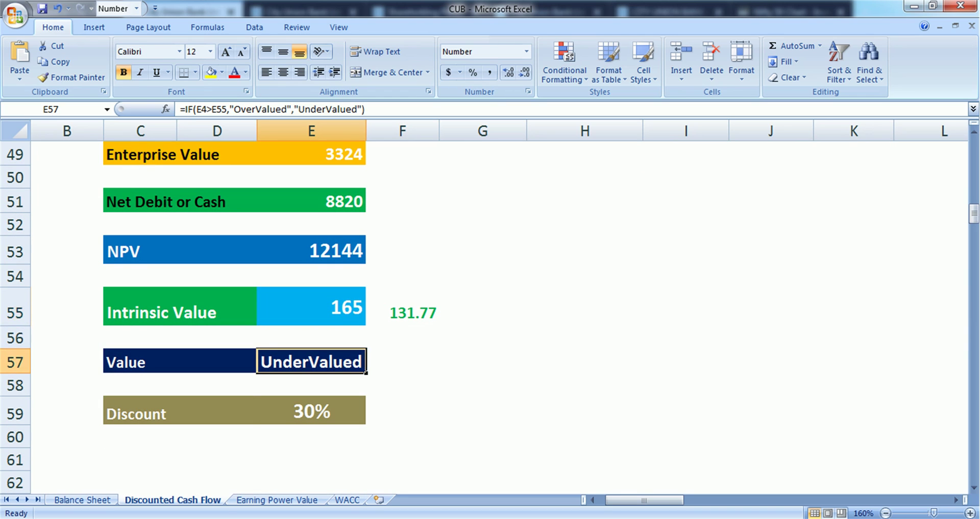
click(312, 411)
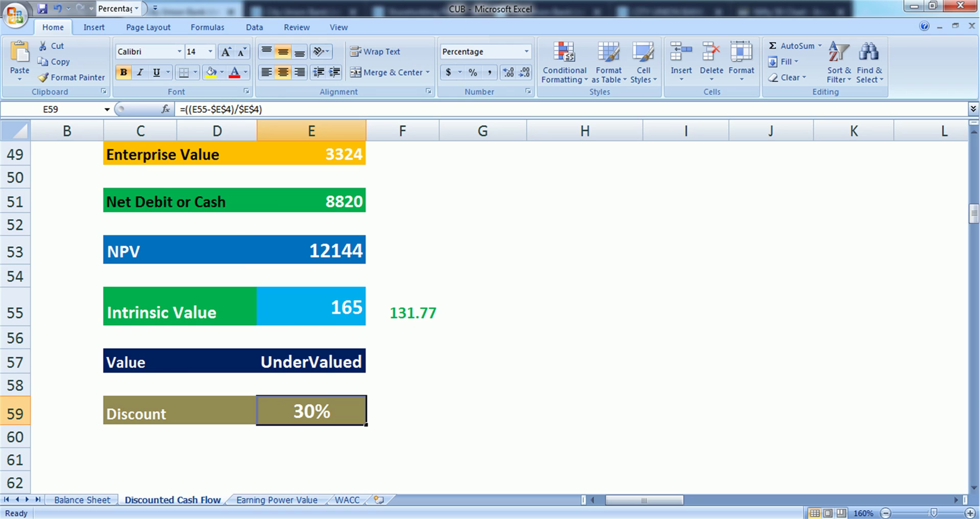
- Open the Earning Power Value sheet and check the 2020 Distribution Cash Flow formula
click(276, 501)
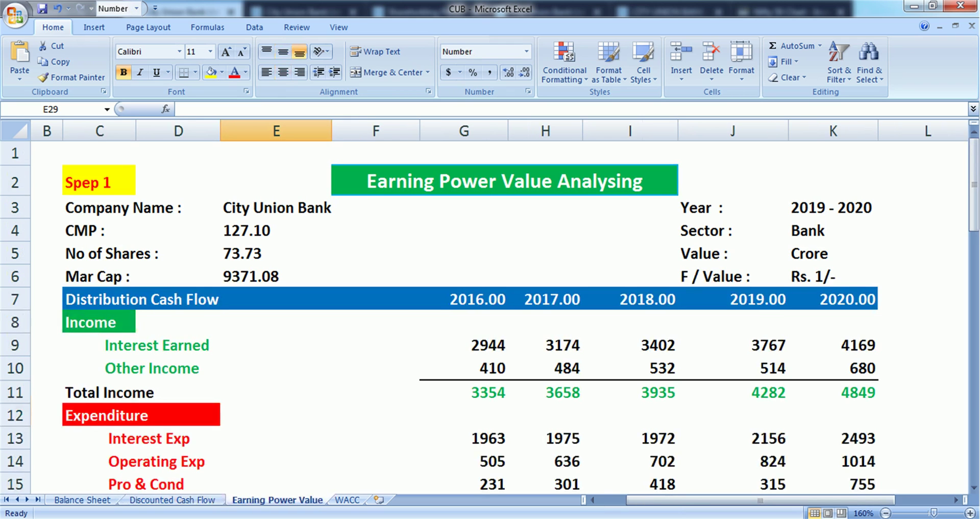
scroll(490, 307, down, 3)
scroll(490, 306, down, 1)
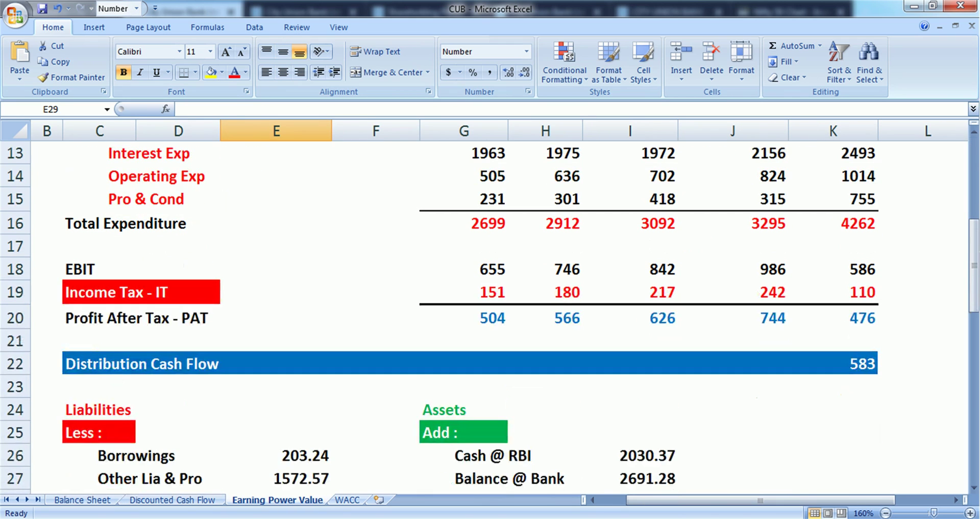
click(833, 363)
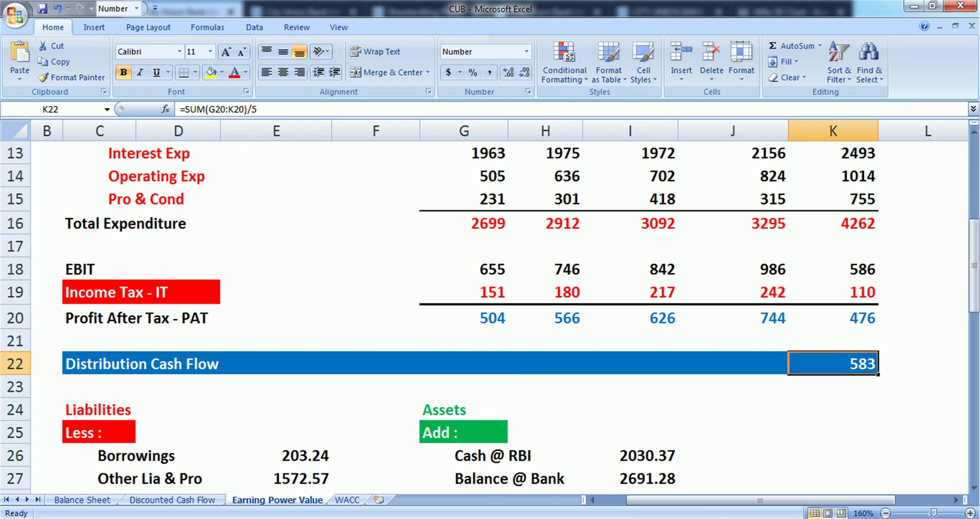
- Check the Borrowings formula and the assets less liabilities formula on the Earning Power Value sheet
scroll(490, 306, down, 2)
click(276, 317)
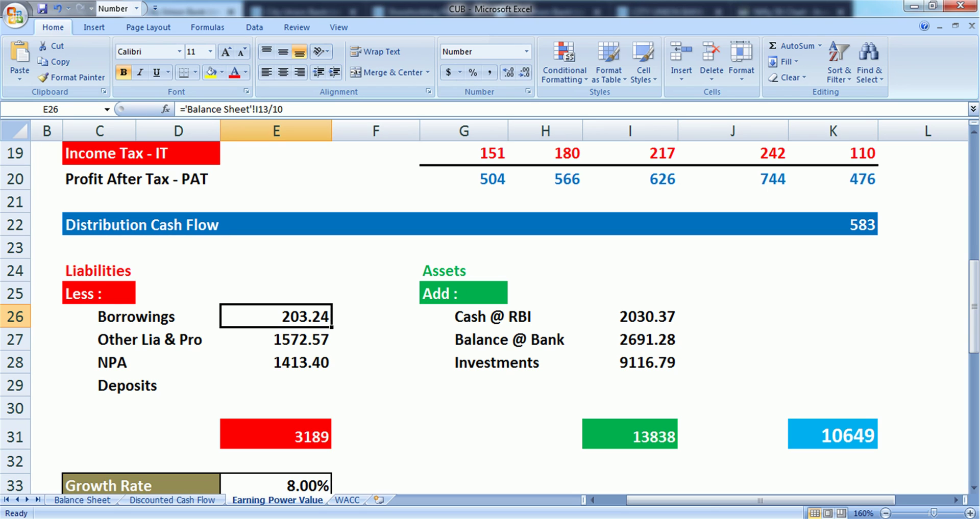
click(833, 436)
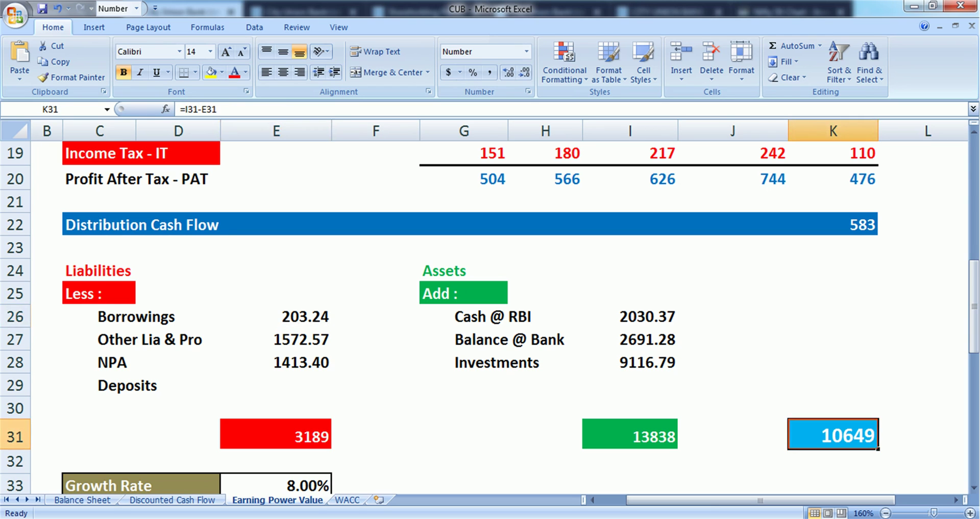
- Inspect the Growth Rate and the Enterprises Value formula on the Earning Power Value sheet
scroll(490, 306, down, 1)
scroll(490, 306, down, 1)
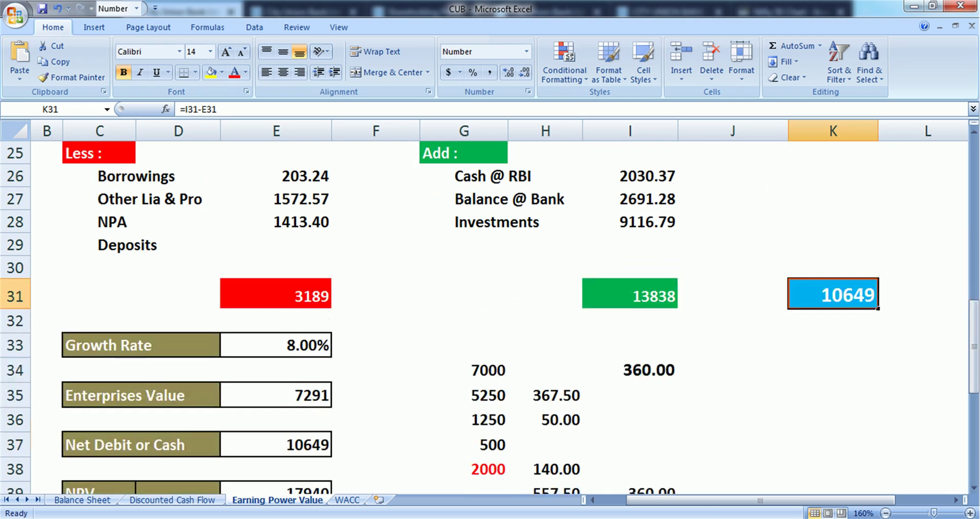
click(276, 346)
scroll(276, 346, down, 1)
click(276, 326)
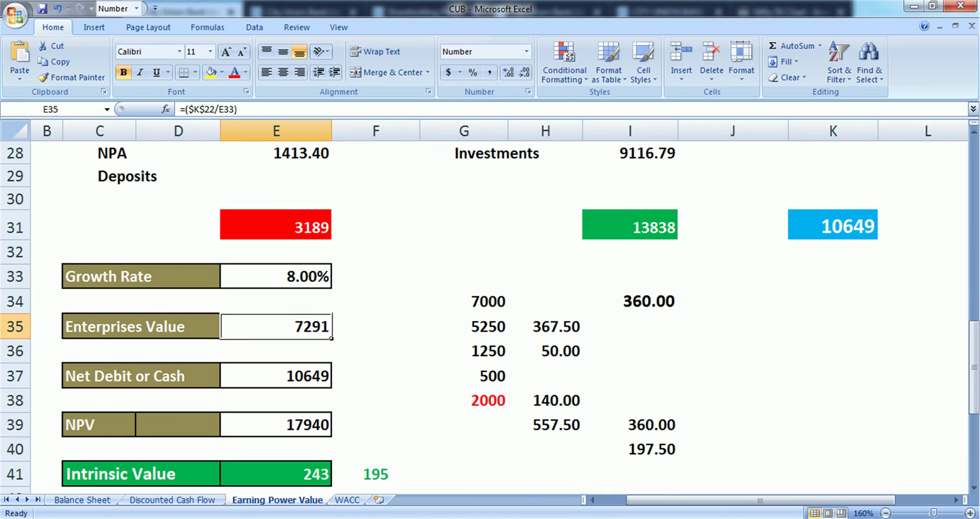
- Check the Net Debit or Cash cell and the NPV formula on the Earning Power Value sheet
click(276, 377)
click(276, 425)
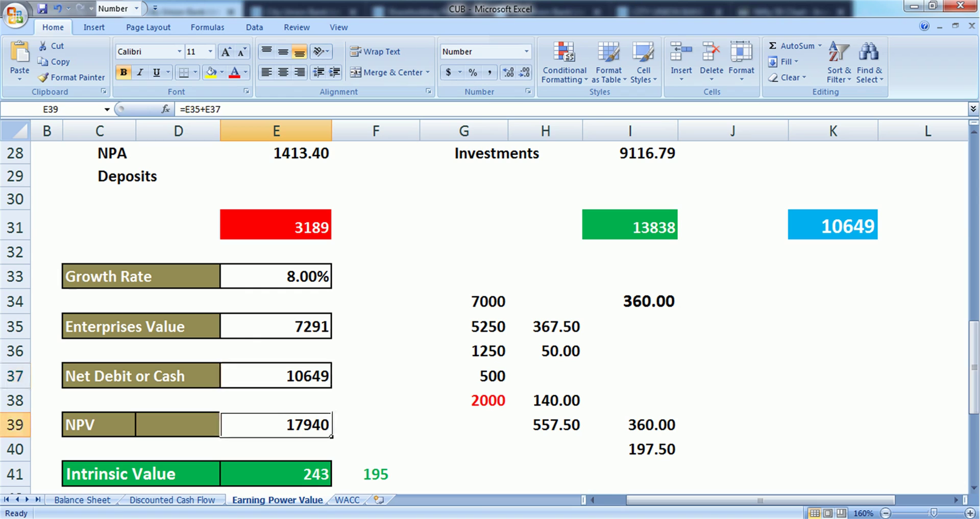
scroll(489, 307, down, 1)
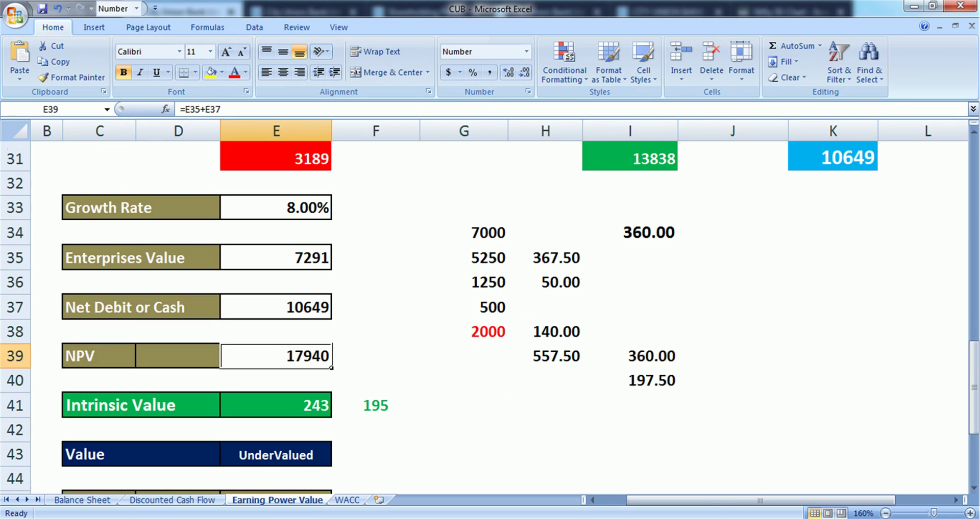
- Check the Intrinsic Value formula, its 20% reduction beside it, and the Discount formula on the Earning Power Value sheet
click(276, 406)
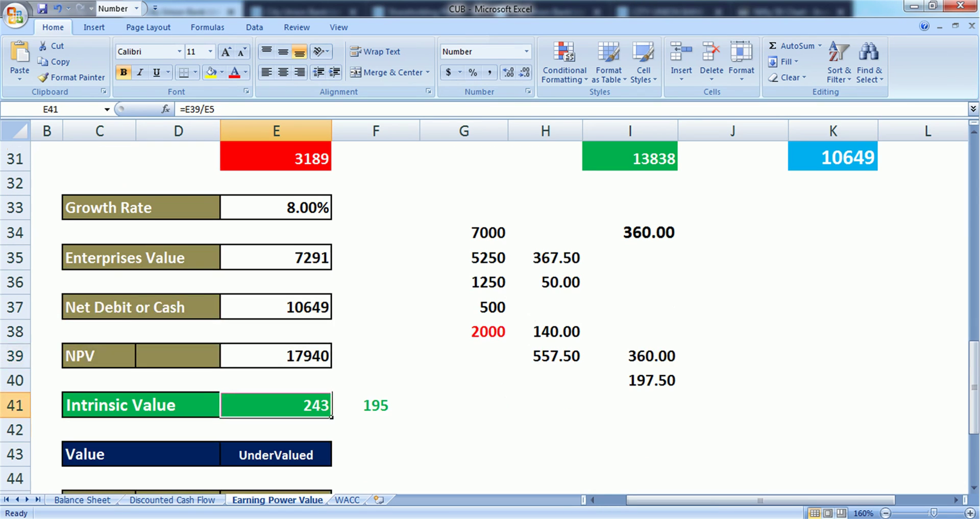
click(375, 406)
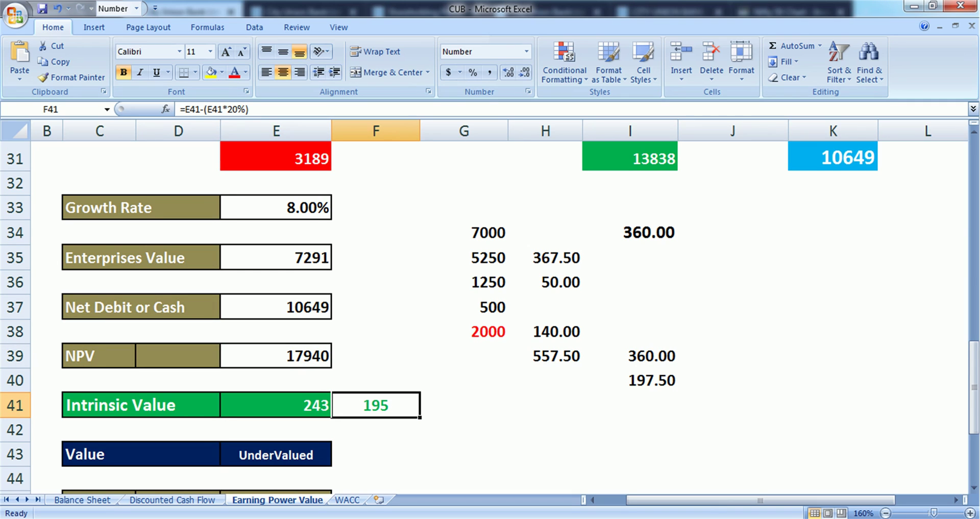
scroll(490, 306, down, 1)
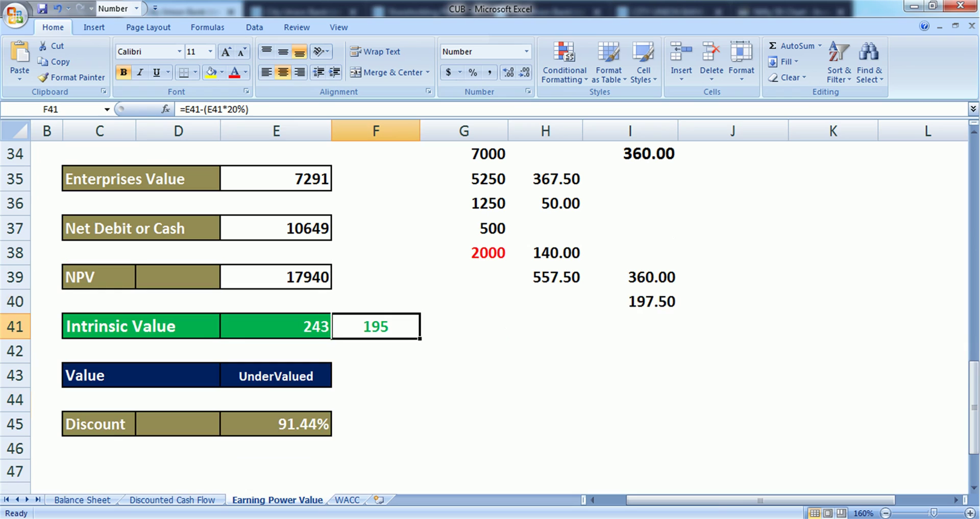
click(276, 424)
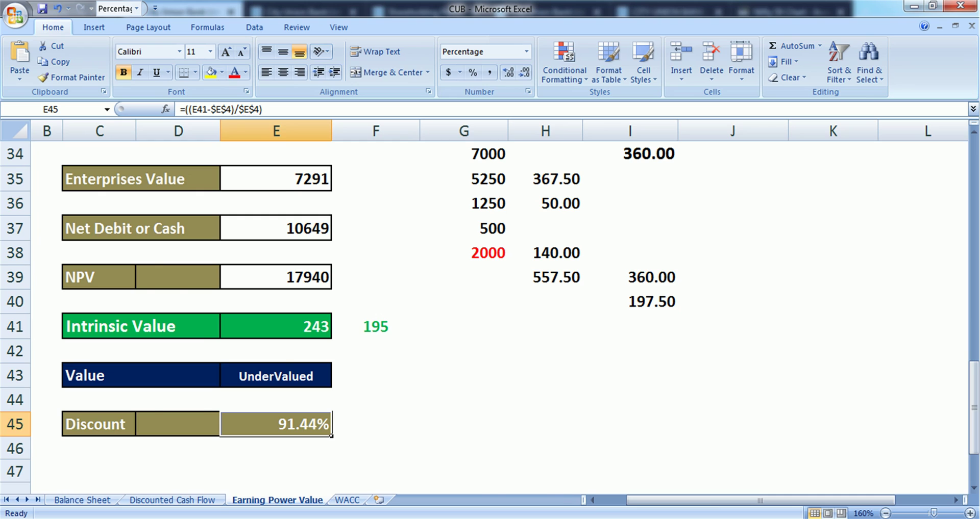
- Look at the empty Deposits cell under Liabilities, and compare it with the liabilities section on the Discounted Cash Flow sheet
scroll(490, 306, up, 4)
click(275, 313)
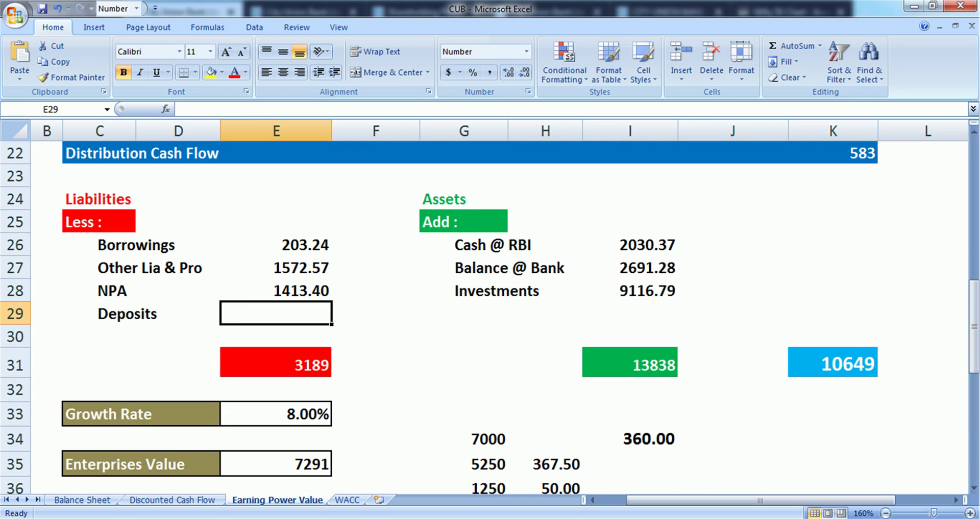
key(ctrl+Page_Up)
scroll(490, 306, up, 4)
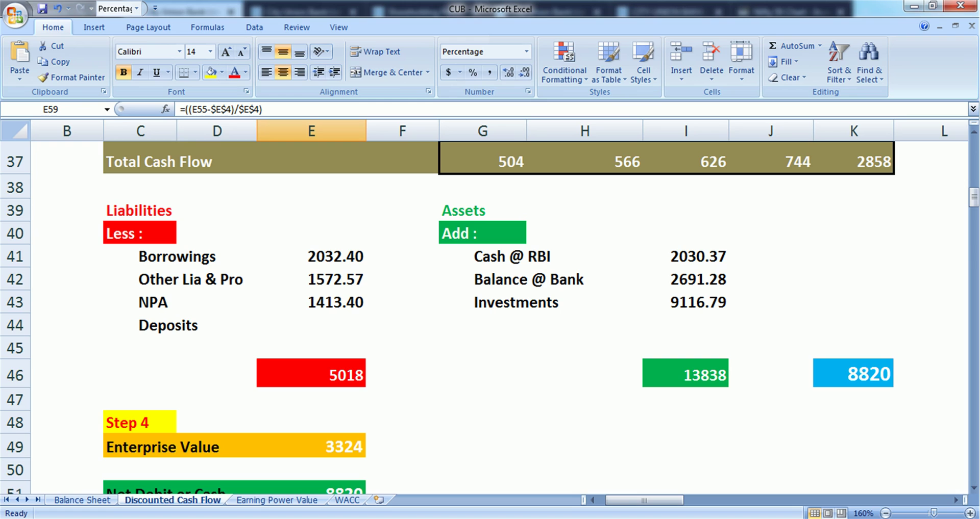
- Switch to the 2018 - 2019.pdf report in Adobe Acrobat Reader and examine the March 2019 total and MSME advances
key(alt+Tab)
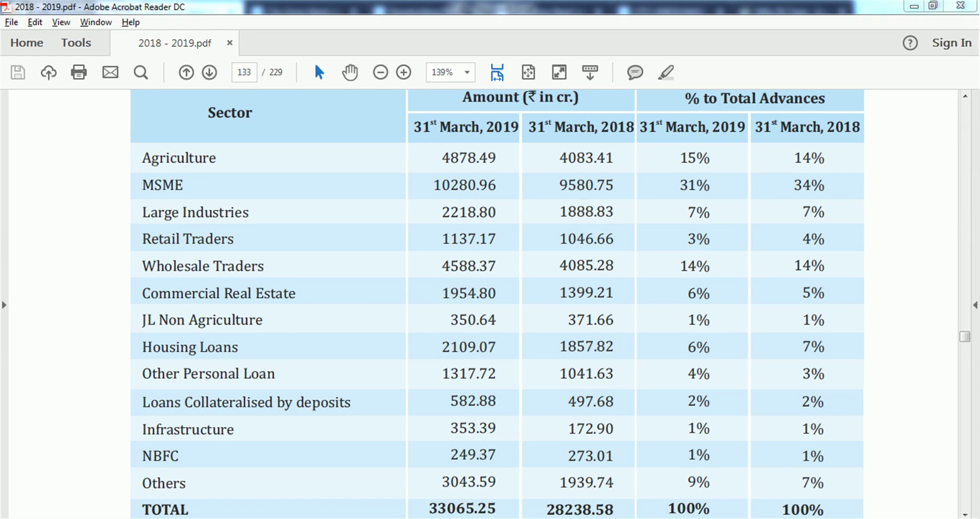
drag(430, 509, 447, 509)
click(465, 509)
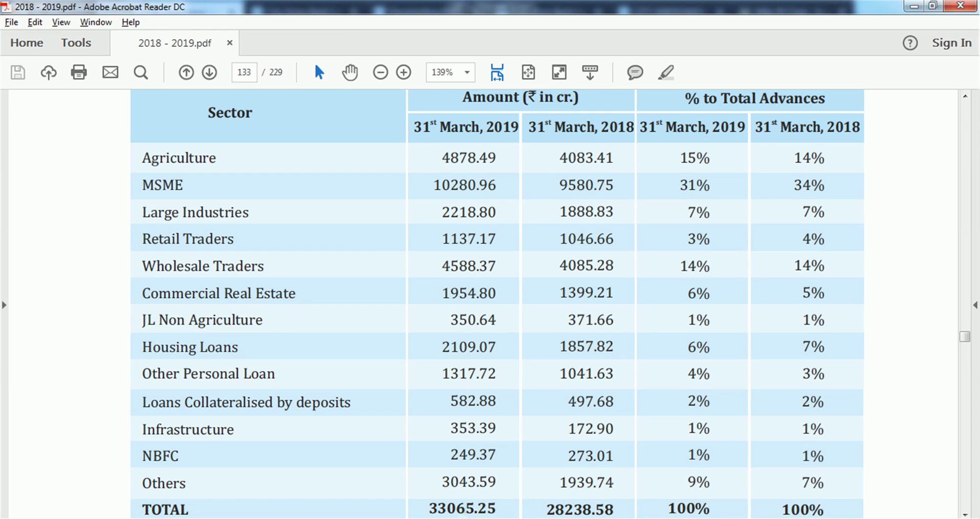
drag(433, 185, 459, 185)
click(468, 185)
- Return to the CUB workbook in Excel and review the valuation summaries on the Discounted Cash Flow and Earning Power Value sheets
key(alt+Tab)
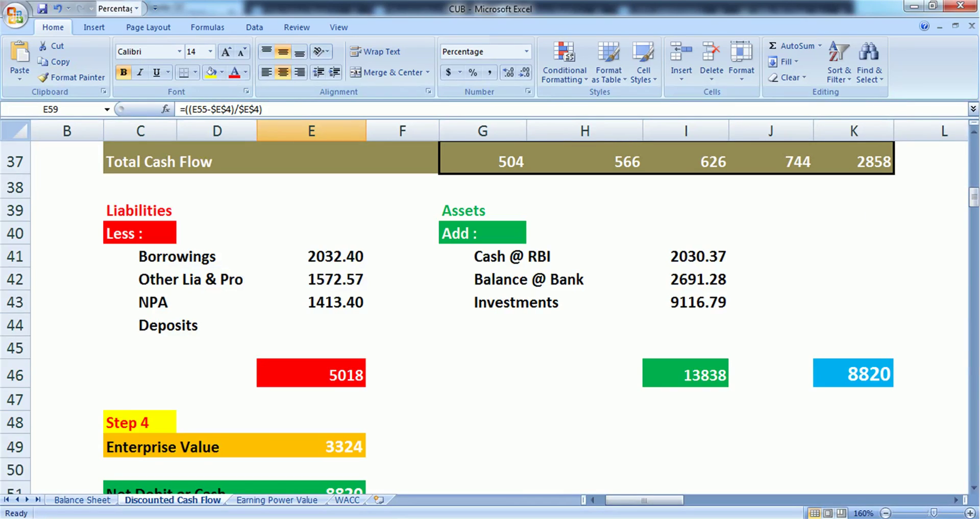
scroll(485, 306, down, 2)
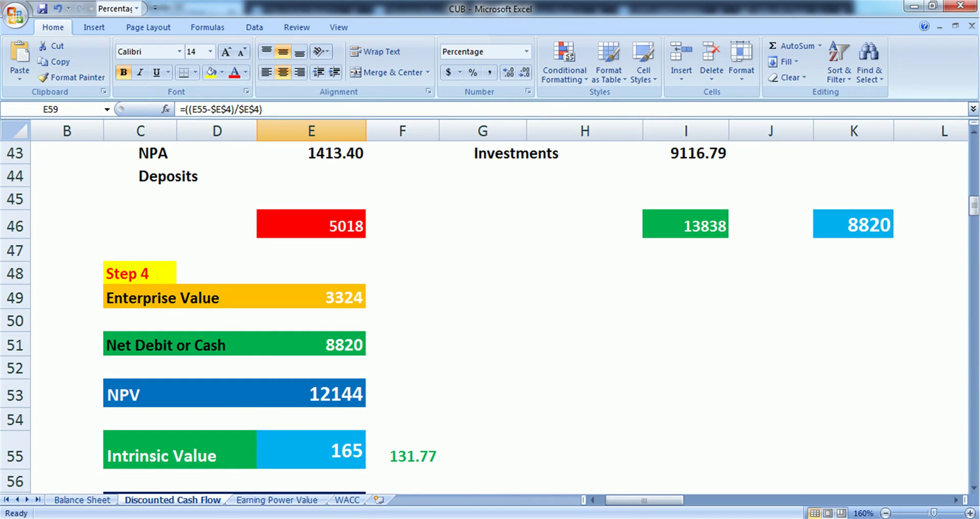
key(ctrl+Page_Down)
scroll(484, 306, down, 2)
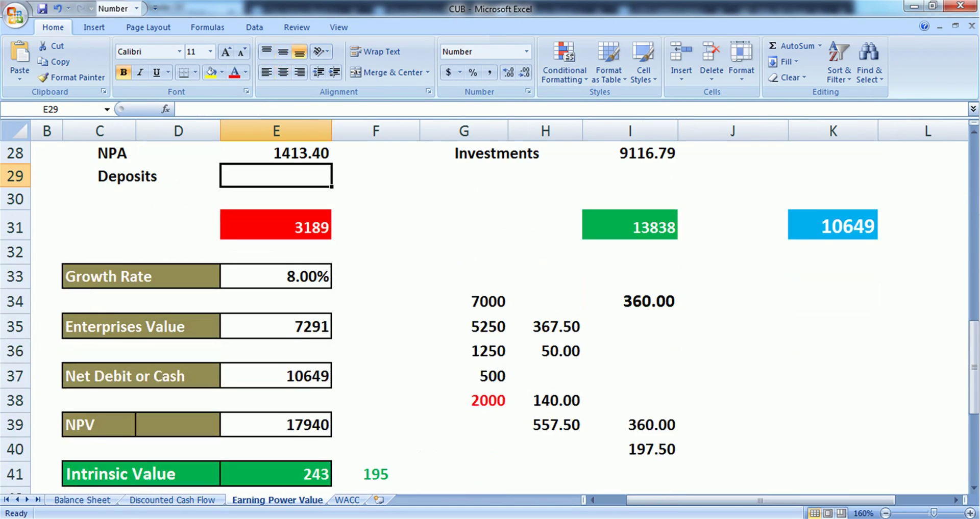
- Open the Balance Sheet and inspect the March 2020 Deposits, Borrowings and Advances figures
key(ctrl+Page_Up)
key(ctrl+Page_Up)
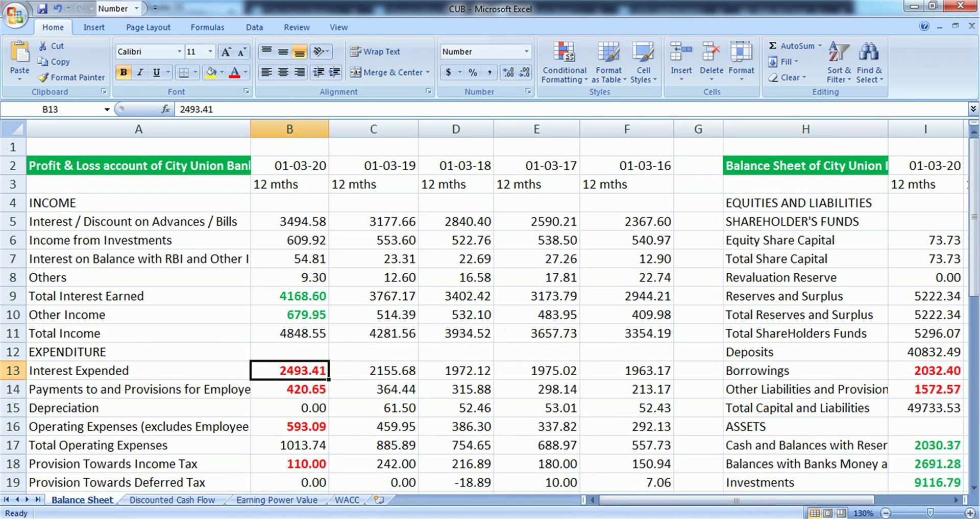
click(925, 353)
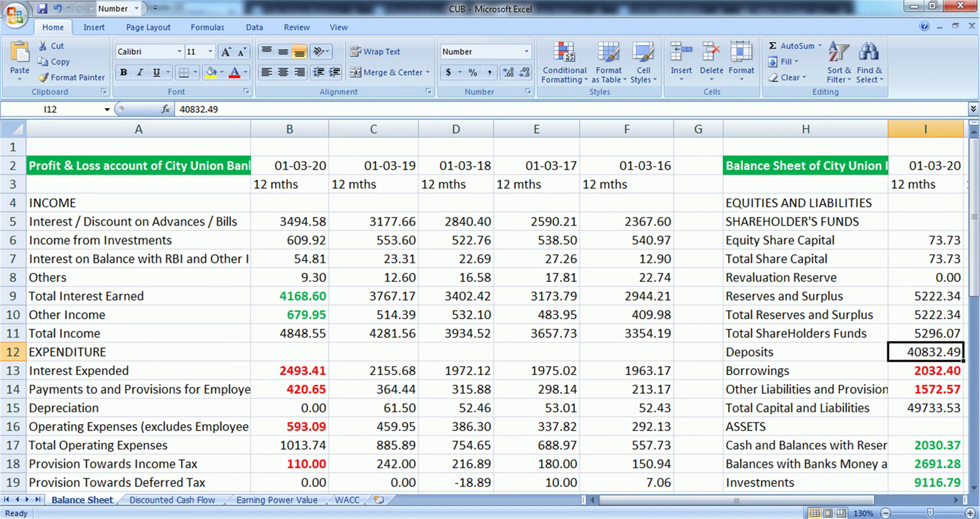
scroll(485, 306, down, 1)
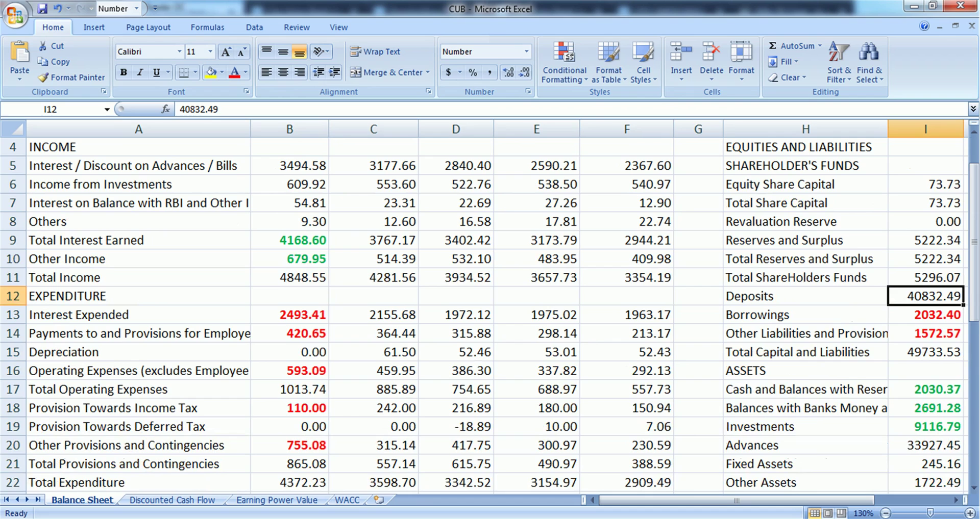
click(925, 315)
scroll(484, 306, down, 1)
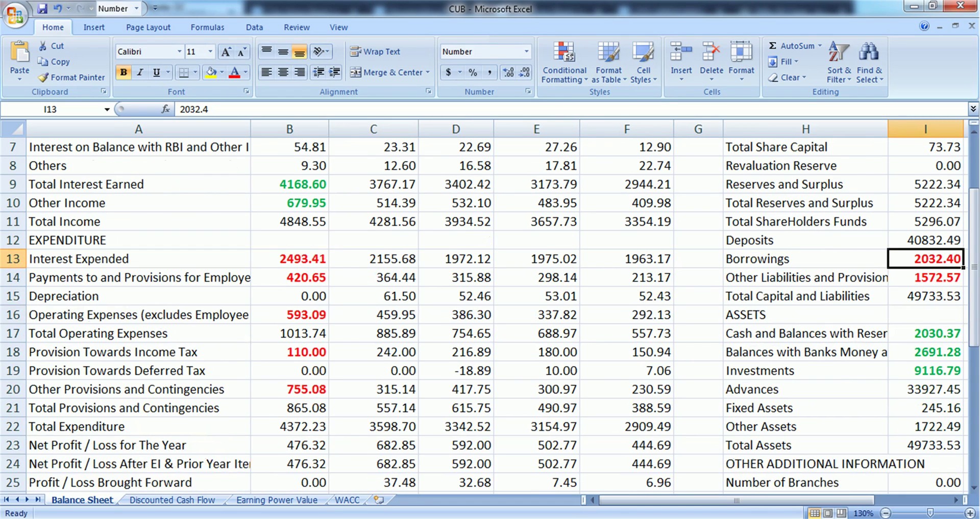
click(925, 390)
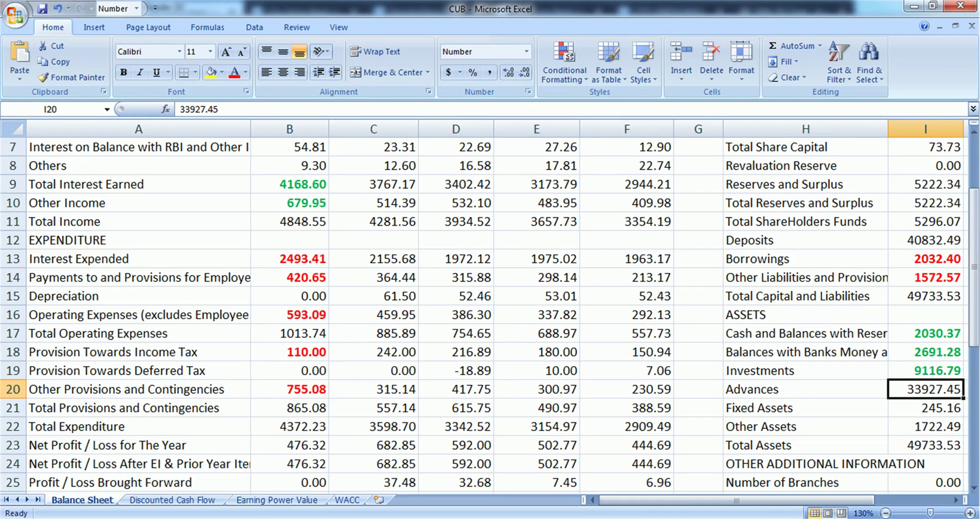
click(925, 240)
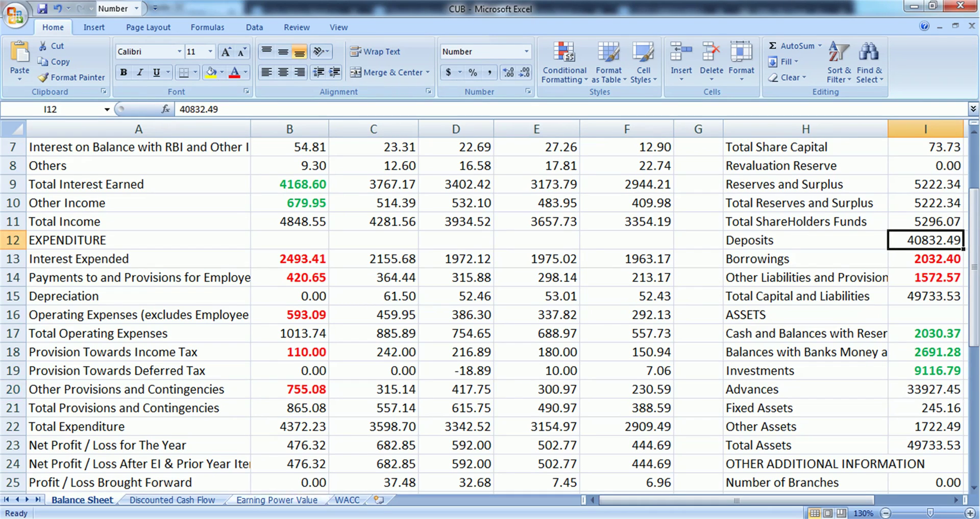
- Open the Earning Power Value sheet and inspect the side calculation amounts in cells G34 to G37
click(277, 501)
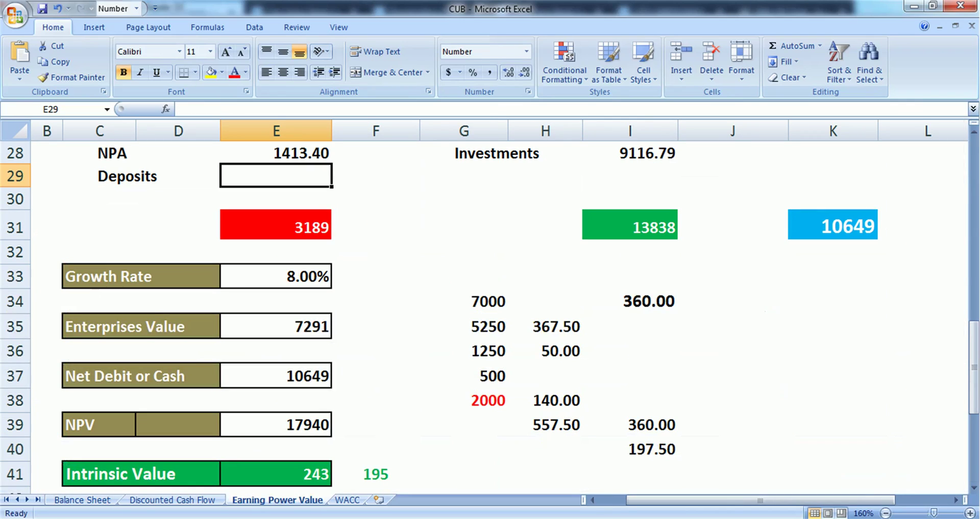
click(464, 302)
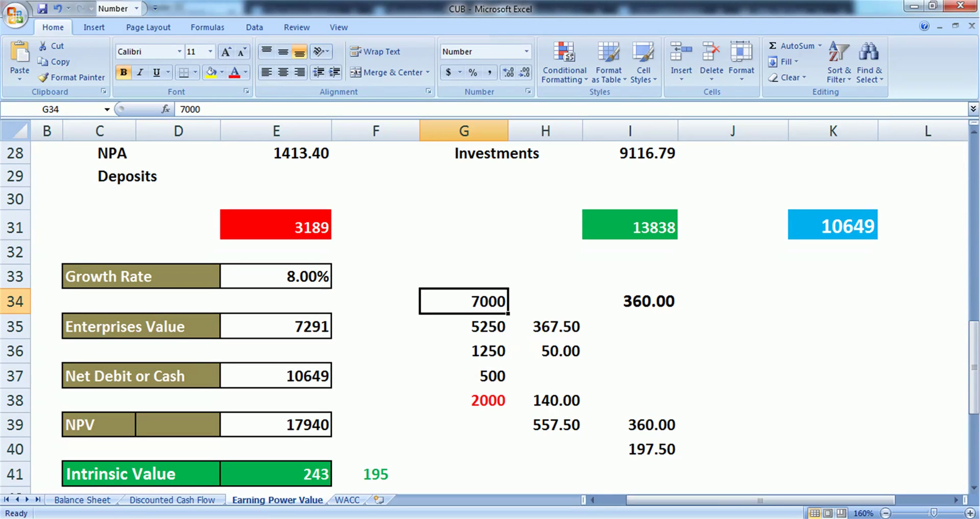
click(463, 327)
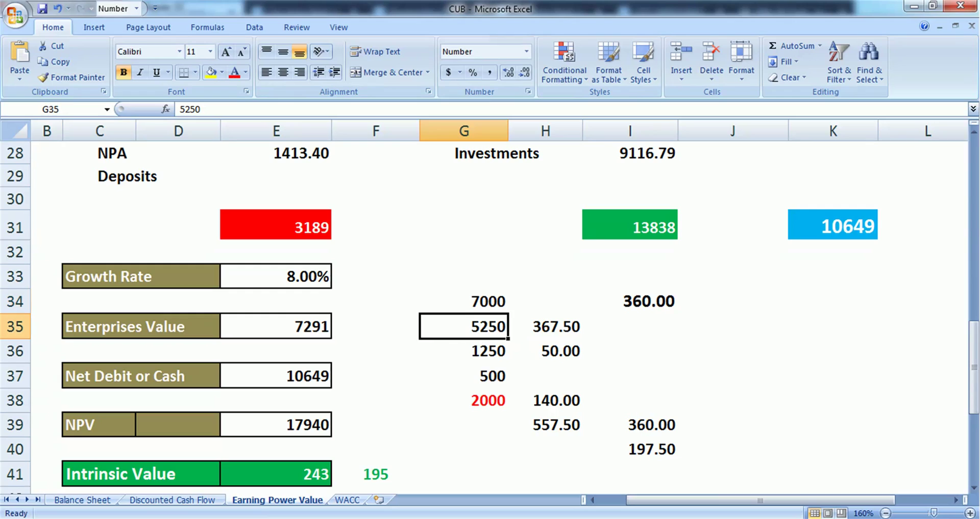
click(464, 352)
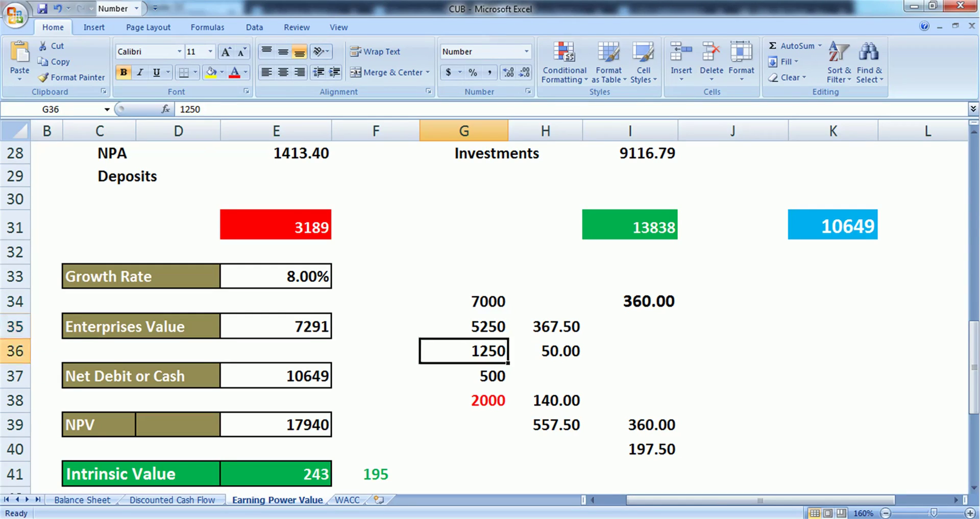
click(463, 377)
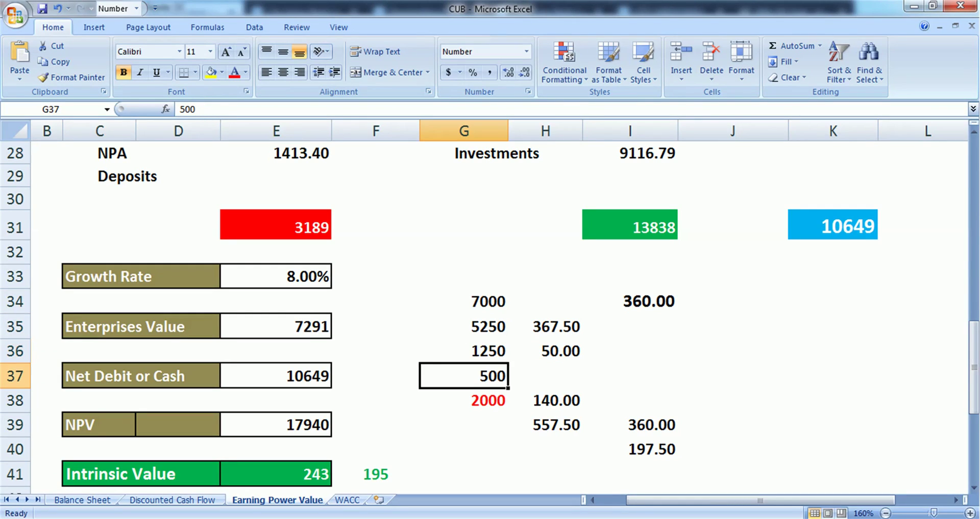
- Check the percentage formulas in H35, H36 and H38 of the side calculation, and their sum in H39
click(544, 327)
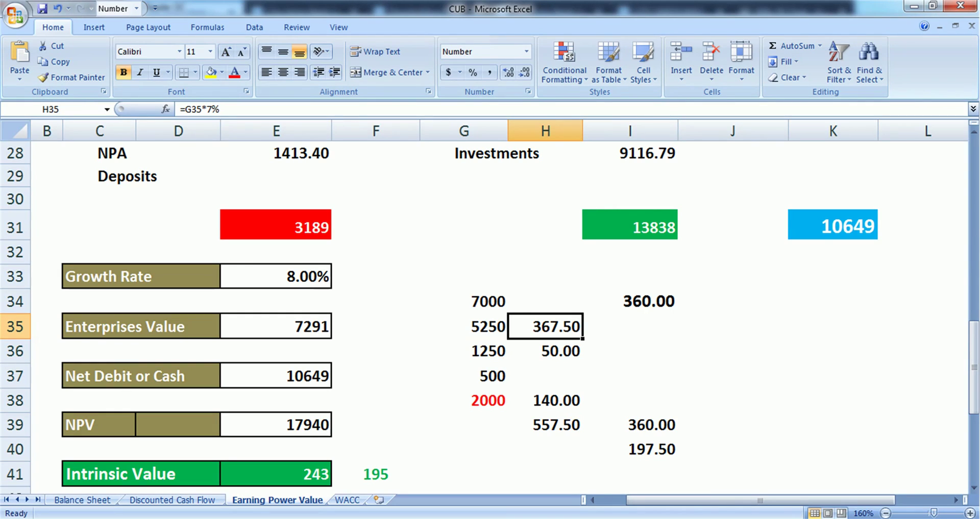
click(544, 351)
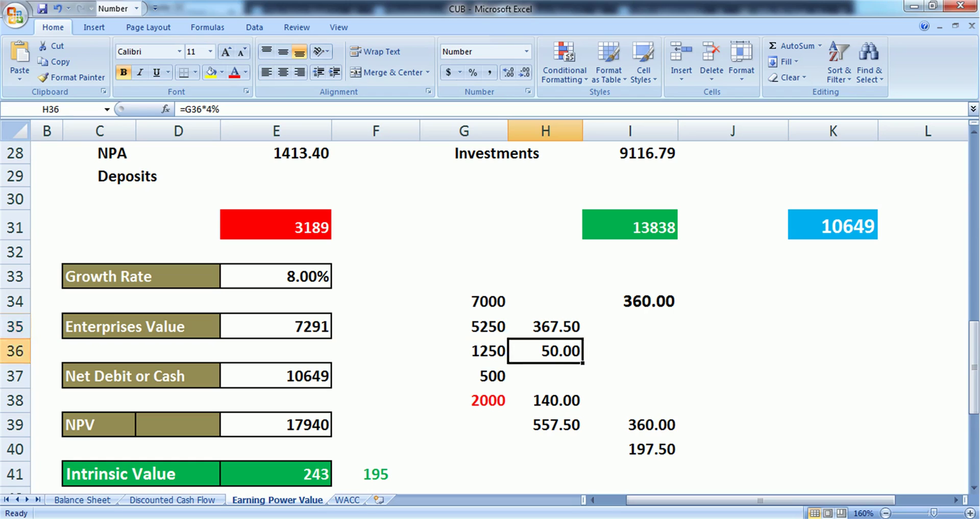
click(545, 377)
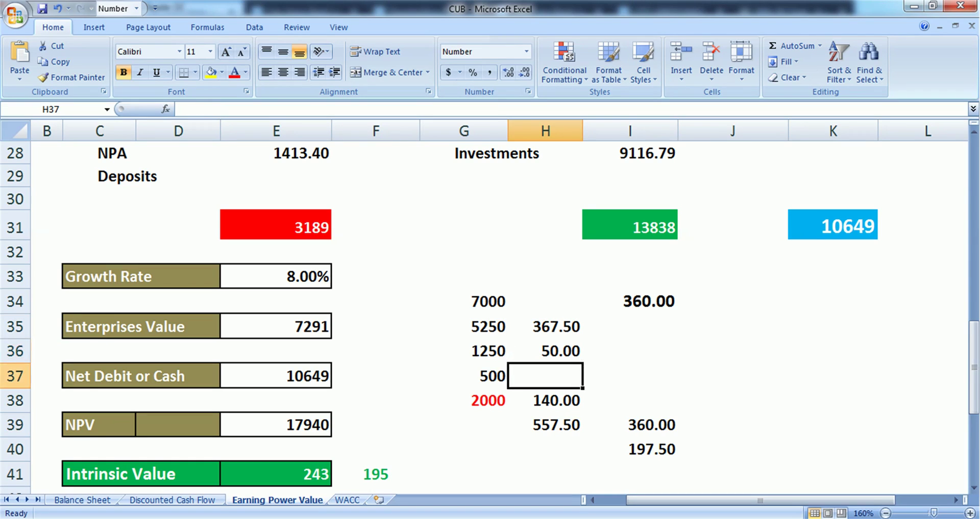
click(464, 401)
click(545, 401)
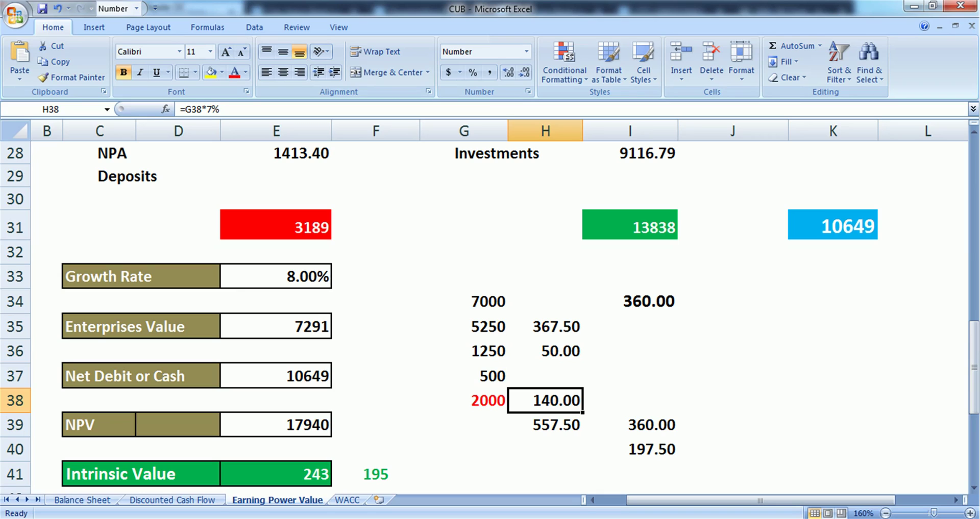
click(545, 426)
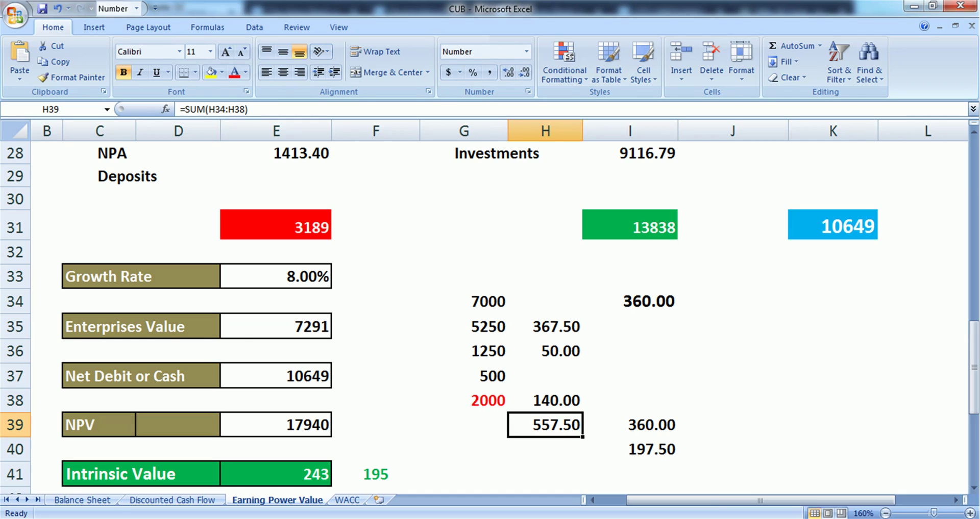
- Inspect the amounts in G34 and G38, the cost formula in I34 and the net difference formula in I40
click(463, 302)
click(464, 401)
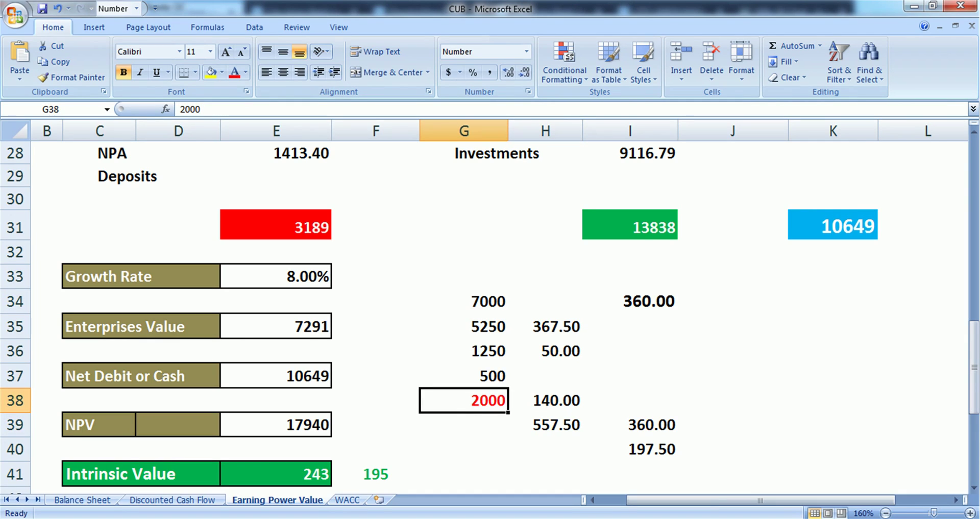
click(630, 302)
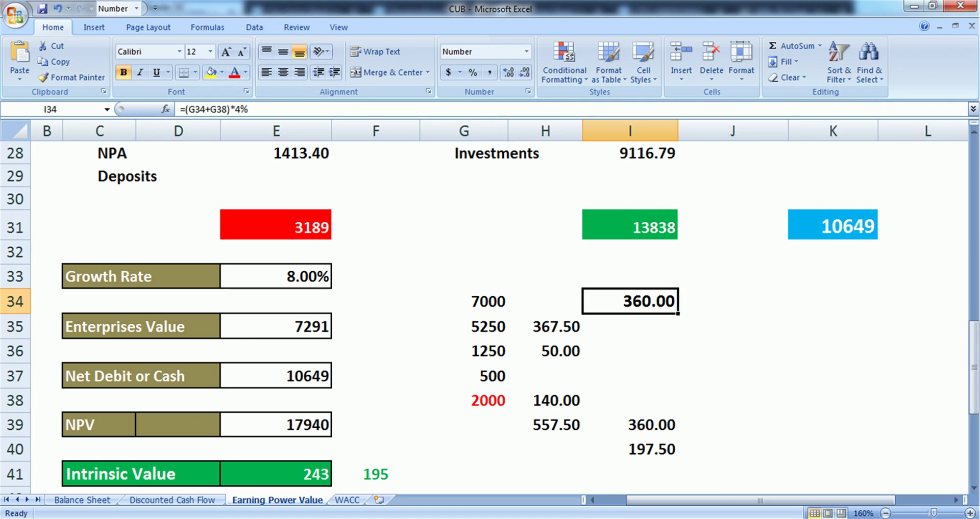
click(630, 450)
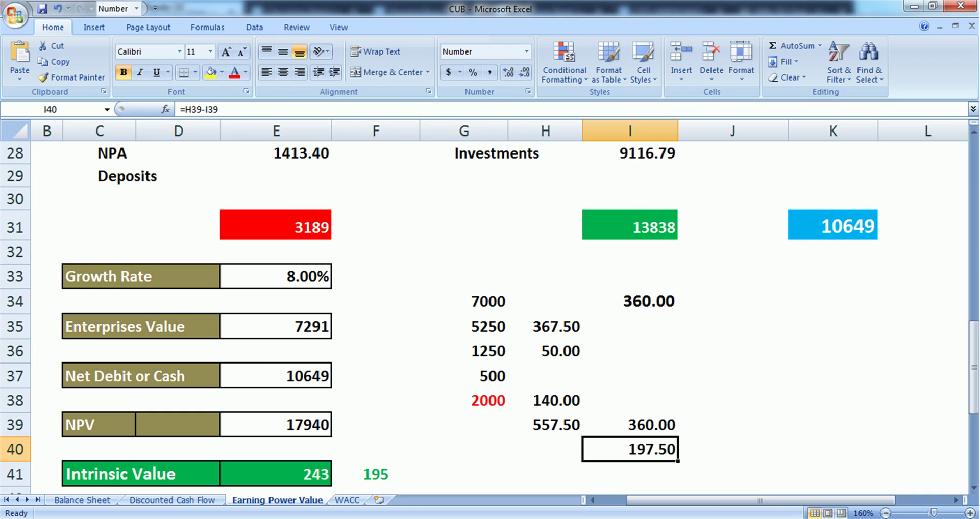
- Check the latest year's Profit After Tax formula in K20, and return to the intrinsic value summary
scroll(489, 306, up, 5)
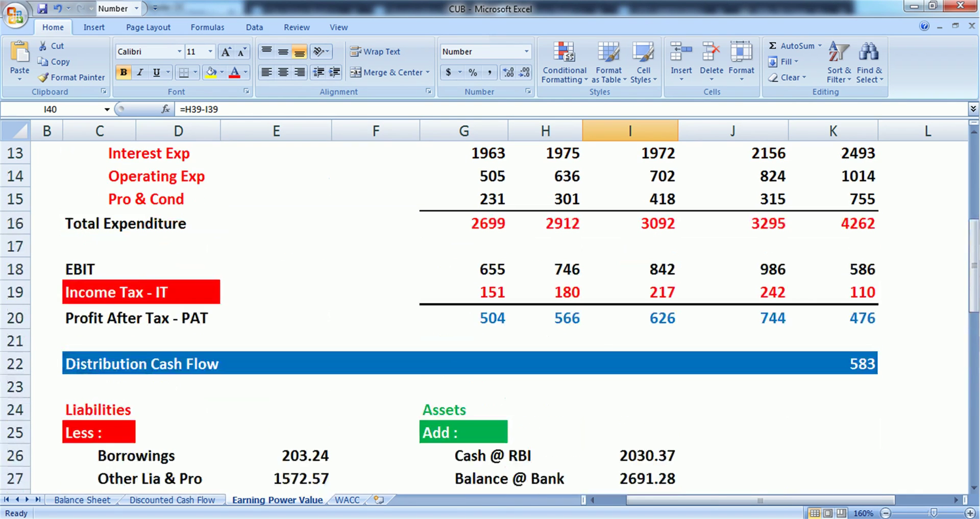
click(833, 318)
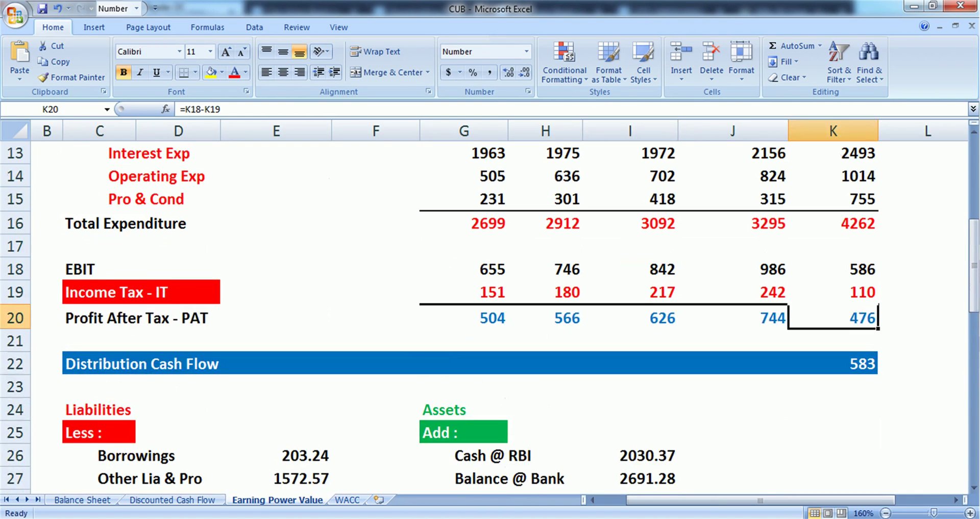
scroll(489, 306, down, 6)
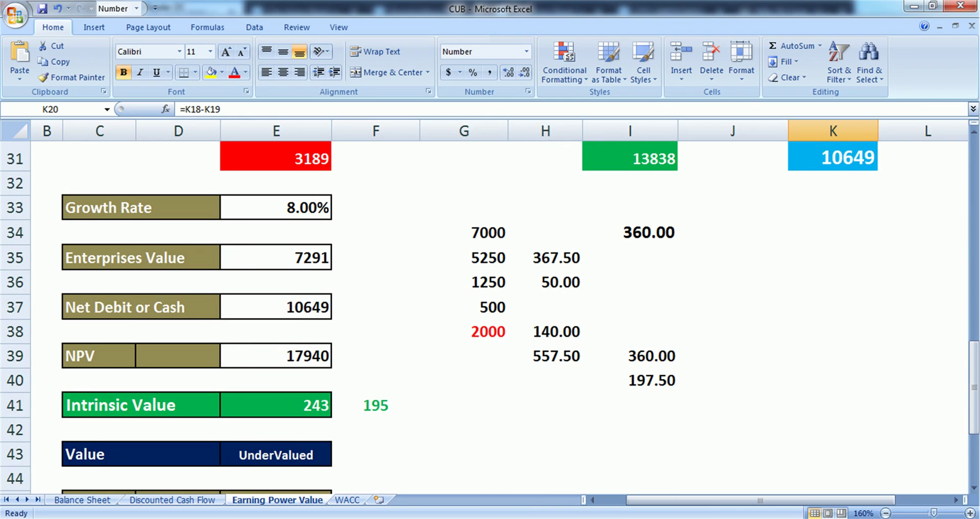
- Recheck the side calculation amounts in G34 and G38 on the Earning Power Value sheet
scroll(490, 306, up, 3)
scroll(489, 306, down, 2)
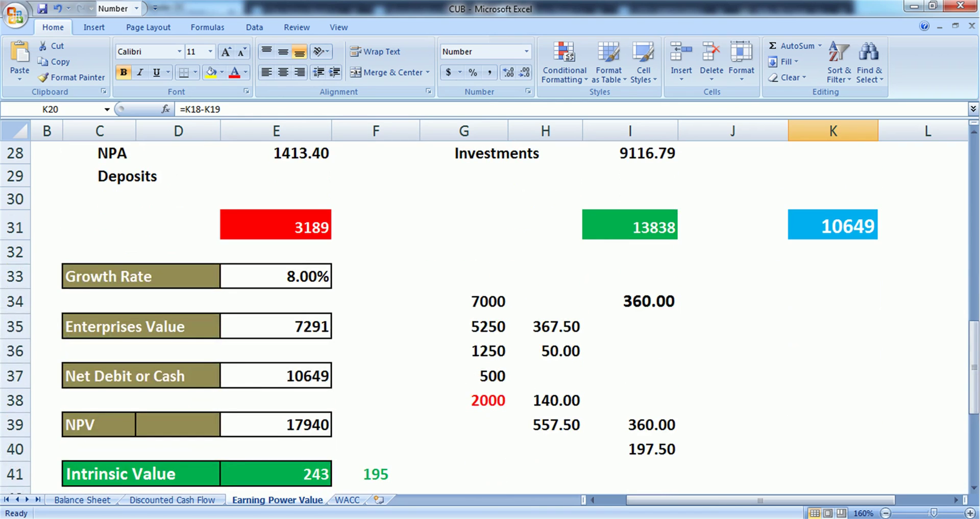
click(464, 301)
click(463, 401)
- Enter 4500 as the Deposits liability in E29 of the earning power valuation
scroll(464, 401, up, 2)
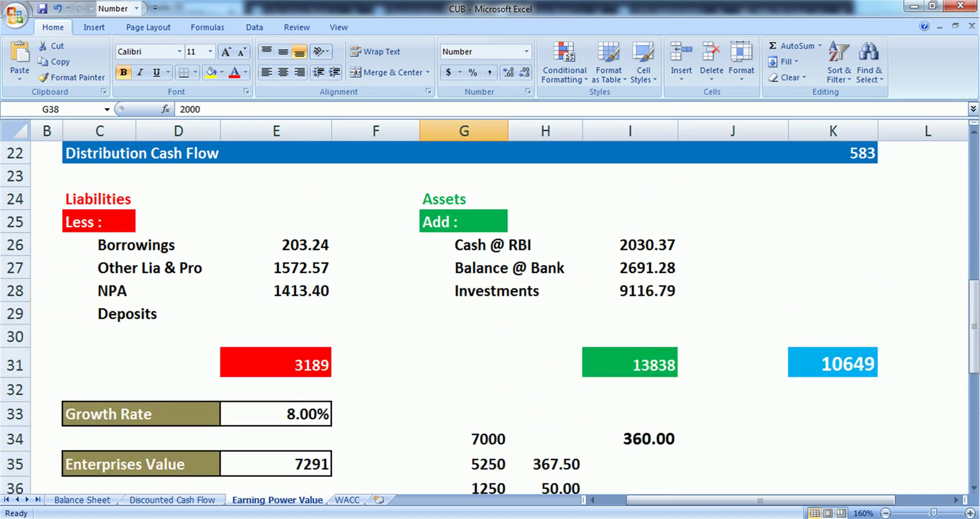
click(276, 314)
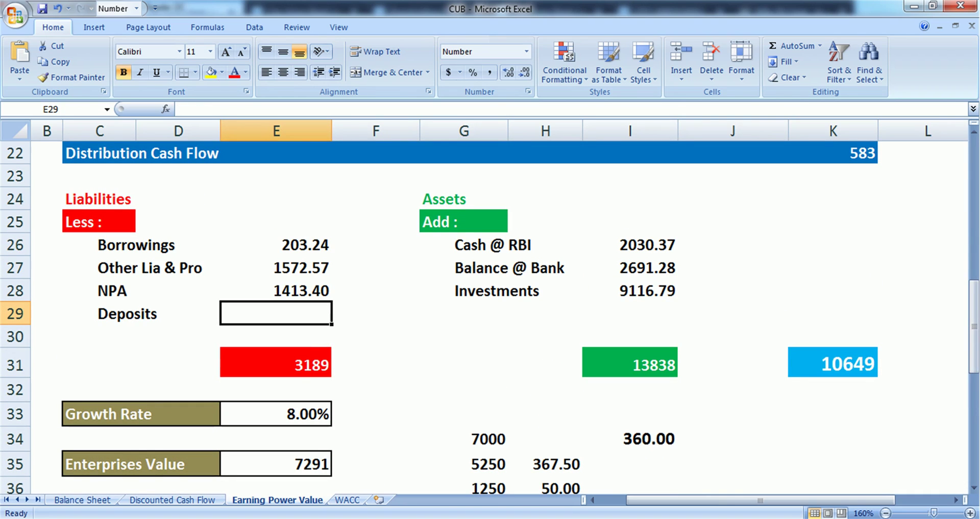
text(4500)
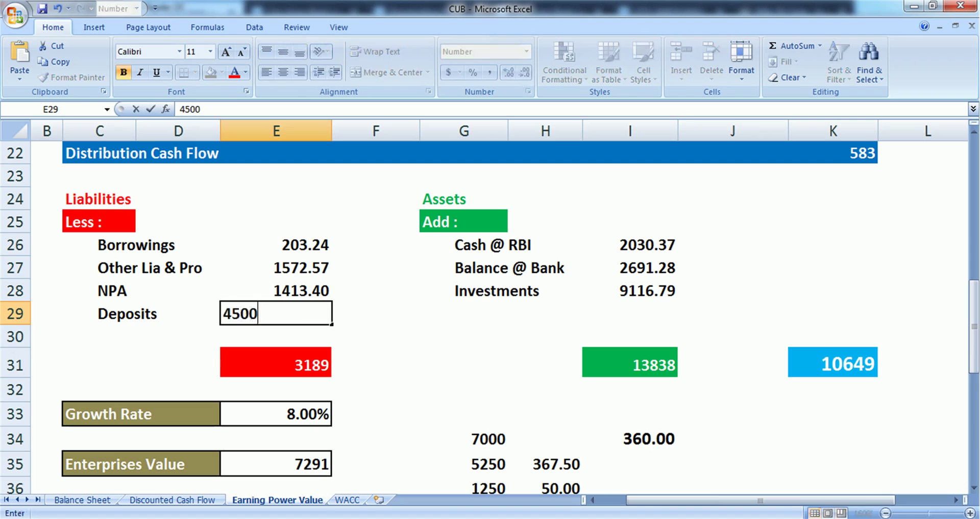
key(Return)
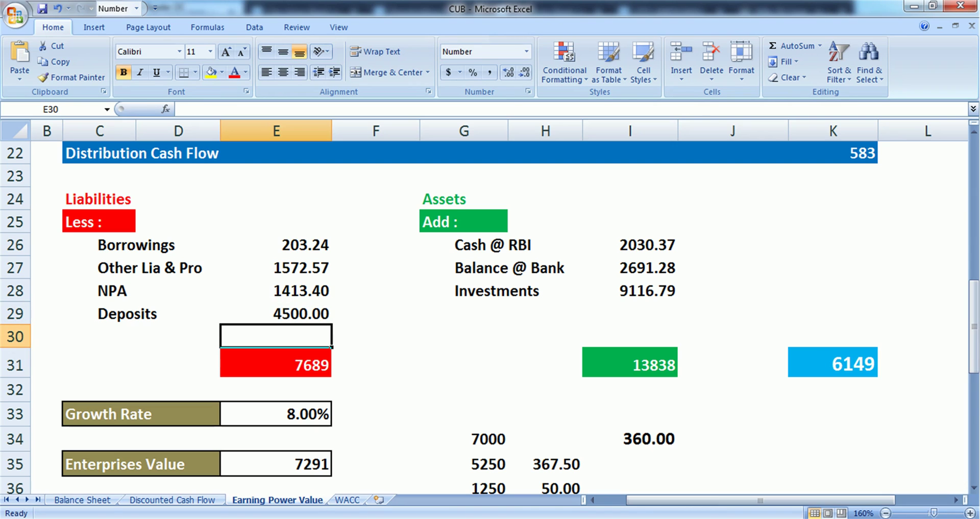
- Inspect the recalculated Intrinsic Value in E41 and its 20% discounted figure in F41
scroll(490, 316, down, 3)
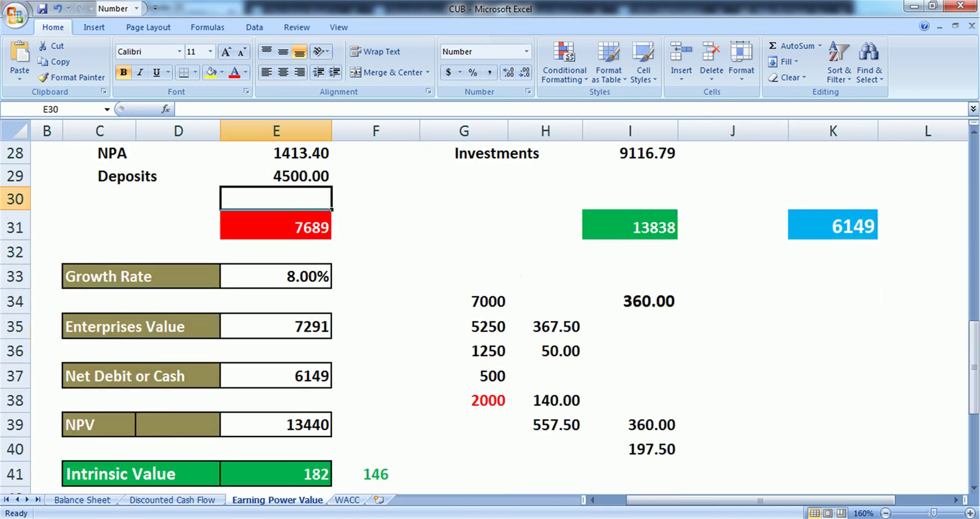
click(276, 405)
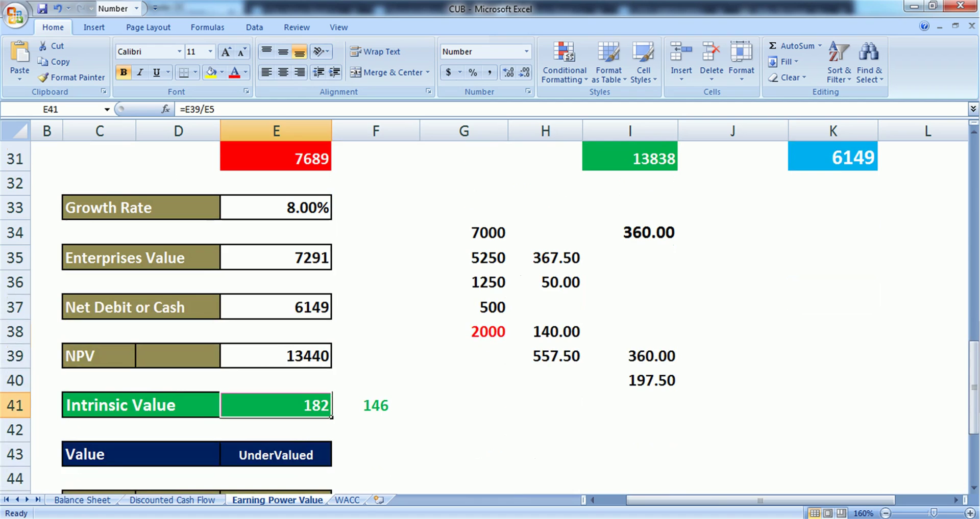
click(376, 406)
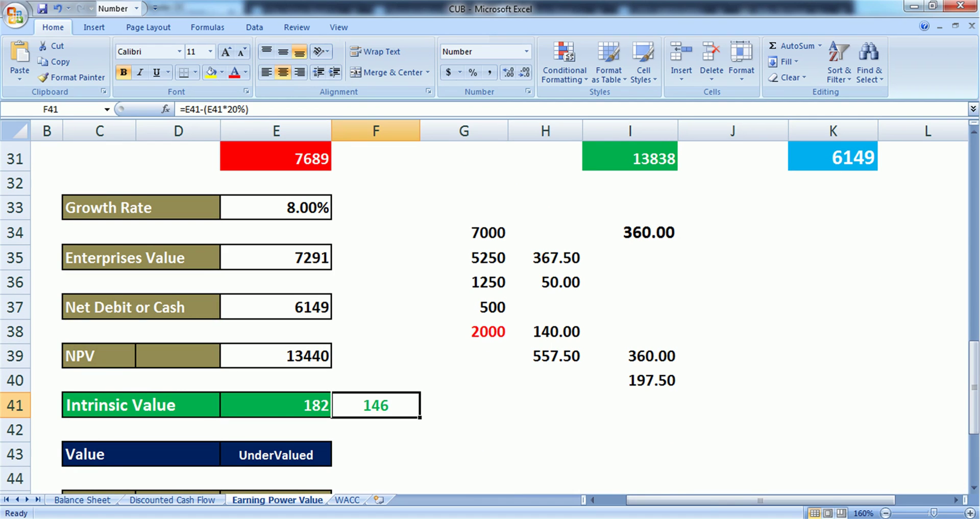
- Enter 4500 as the Deposits liability in E44 of the Discounted Cash Flow sheet
click(172, 500)
scroll(306, 316, up, 1)
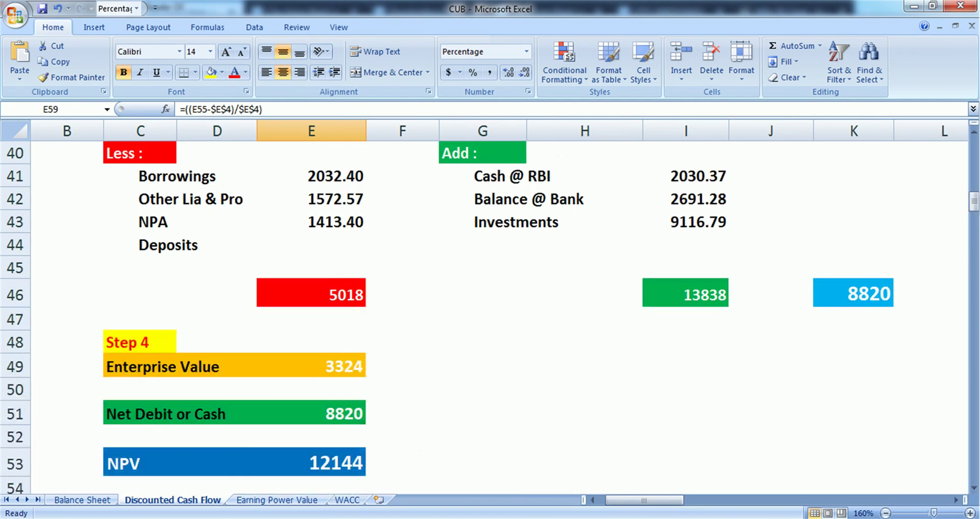
click(312, 268)
click(311, 245)
text(4500)
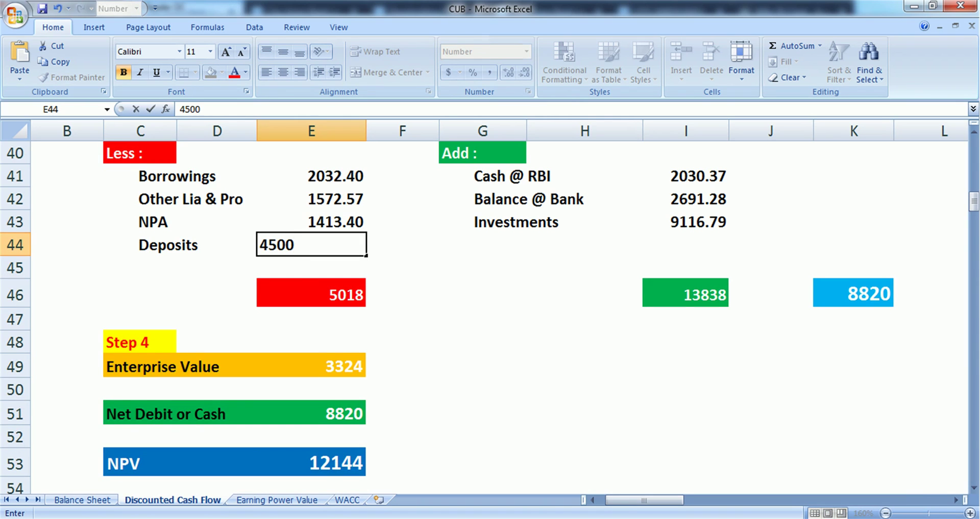
key(Return)
- Inspect the discounted cash flow Intrinsic Value in E55 and its 20% discounted figure in F55
scroll(490, 316, down, 2)
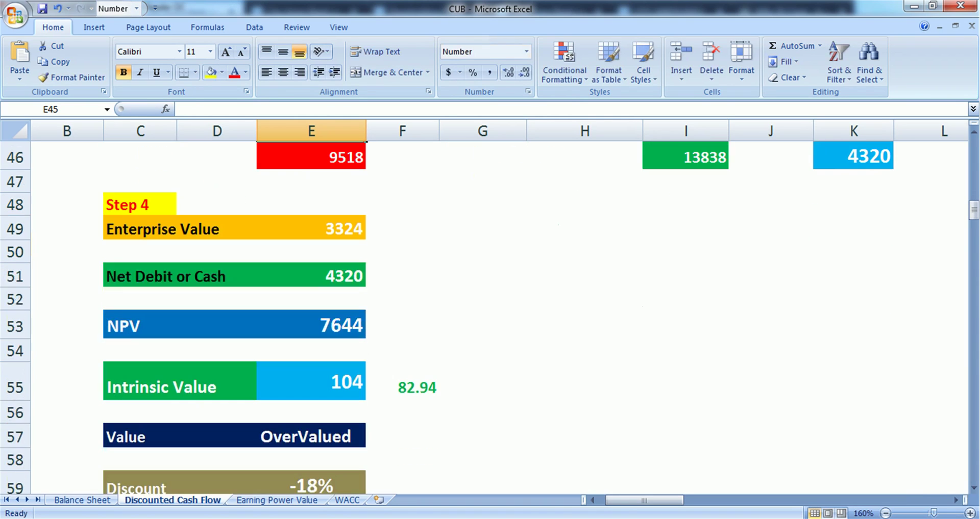
click(311, 382)
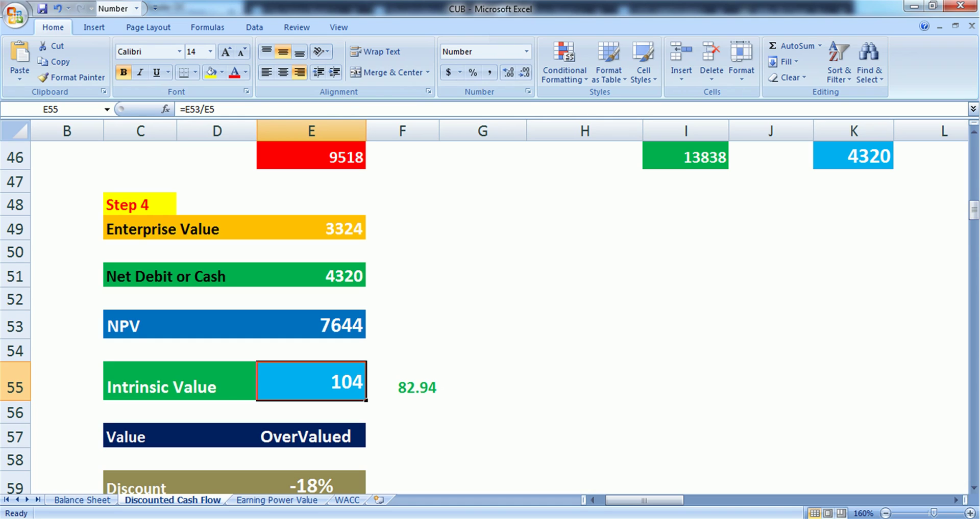
click(402, 381)
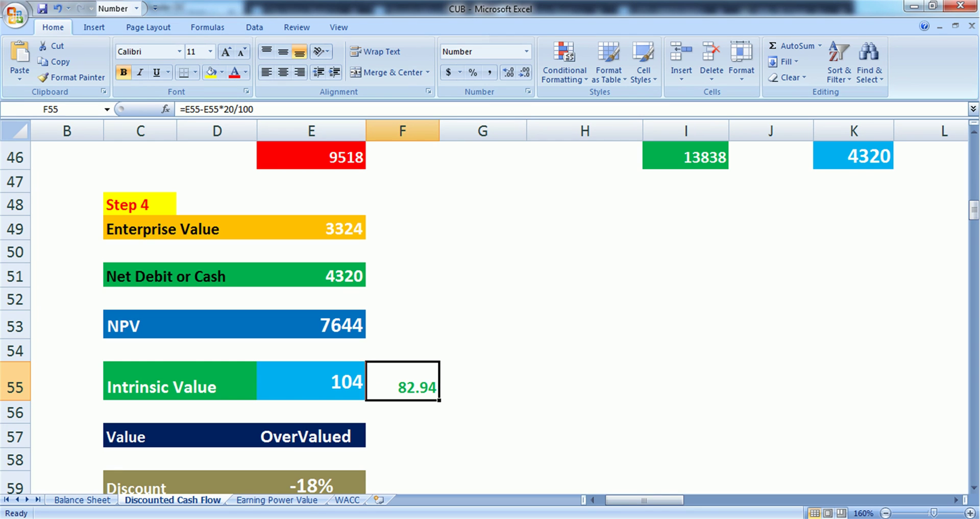
- Switch to AmiBroker and review the CUB daily chart back to March 2020, returning to the latest candles
key(alt+Tab)
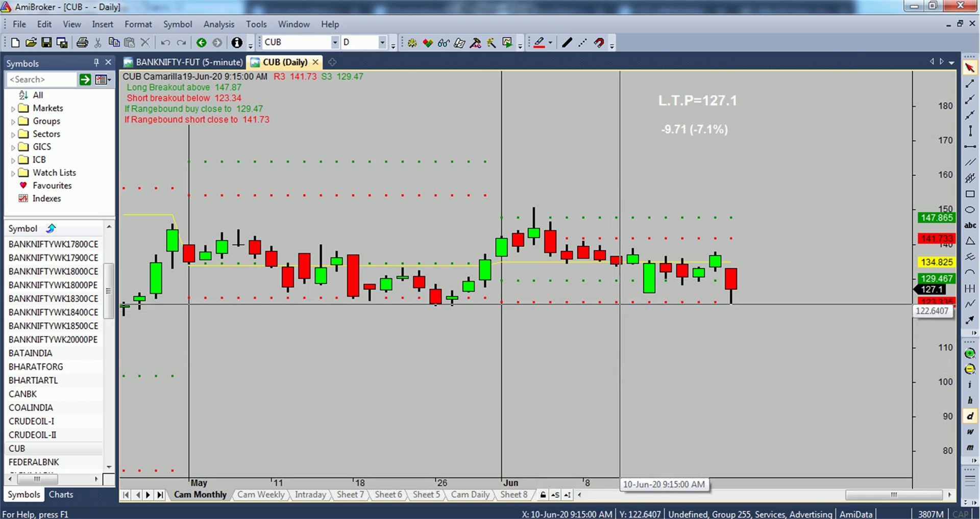
scroll(619, 305, up, 10)
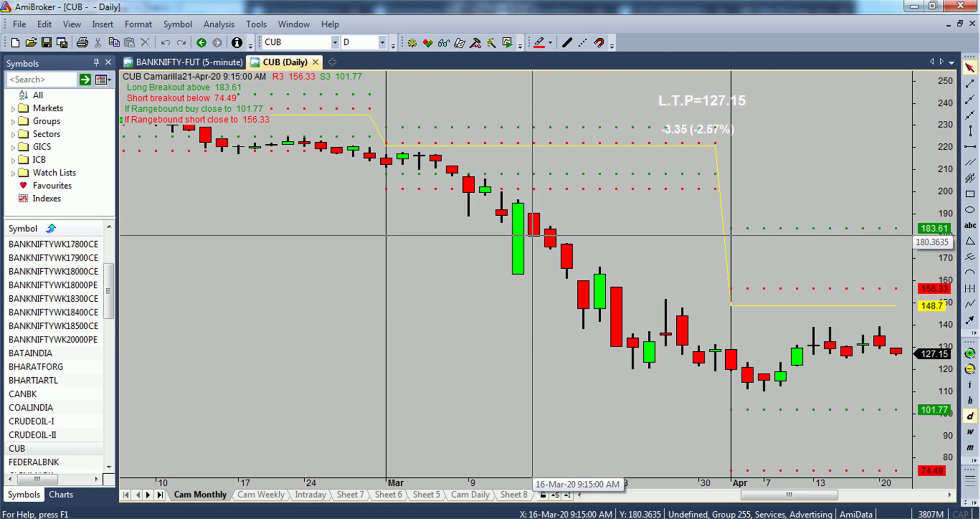
scroll(549, 239, down, 5)
scroll(550, 238, down, 5)
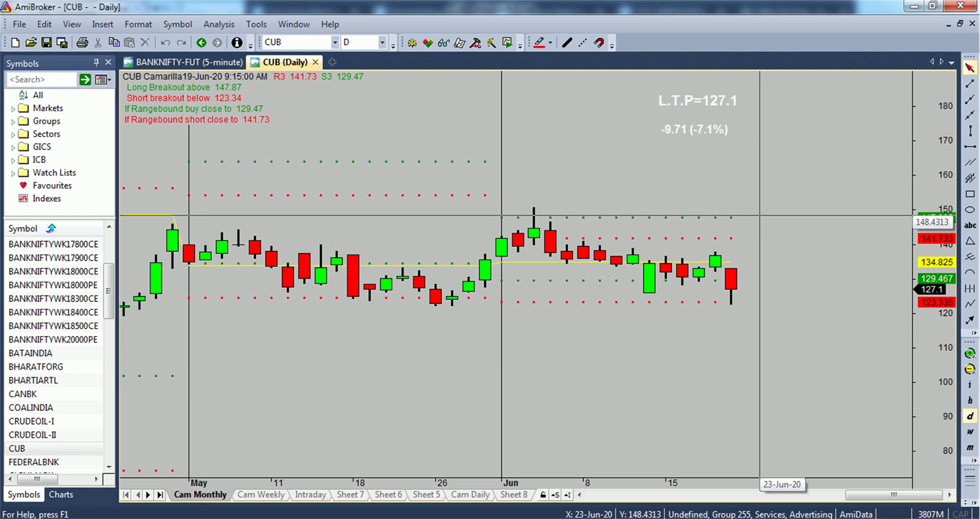
- In the browser's Investing.com chart, draw a rising trend line under City Union Bank's lows from about 108.5 on 2020-03-24 to about 127.9 on 2020-07-15
click(163, 518)
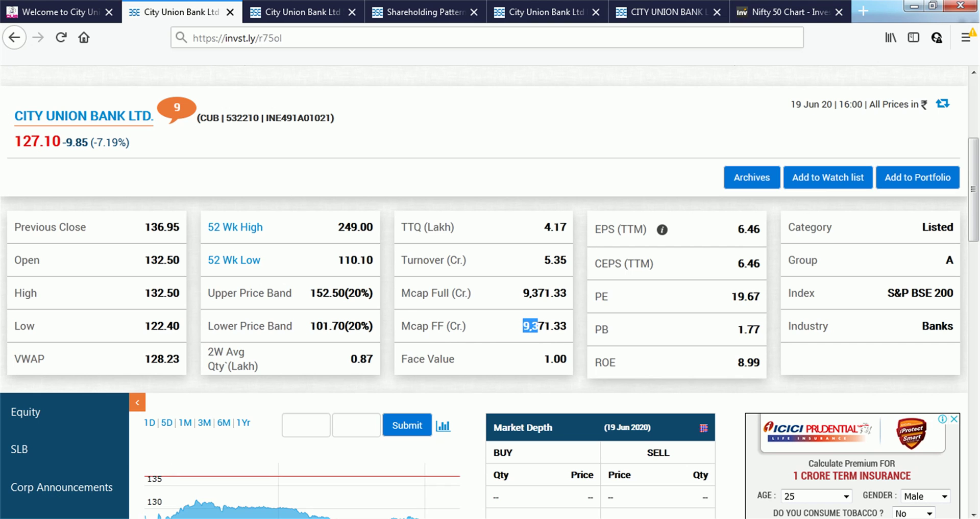
click(785, 11)
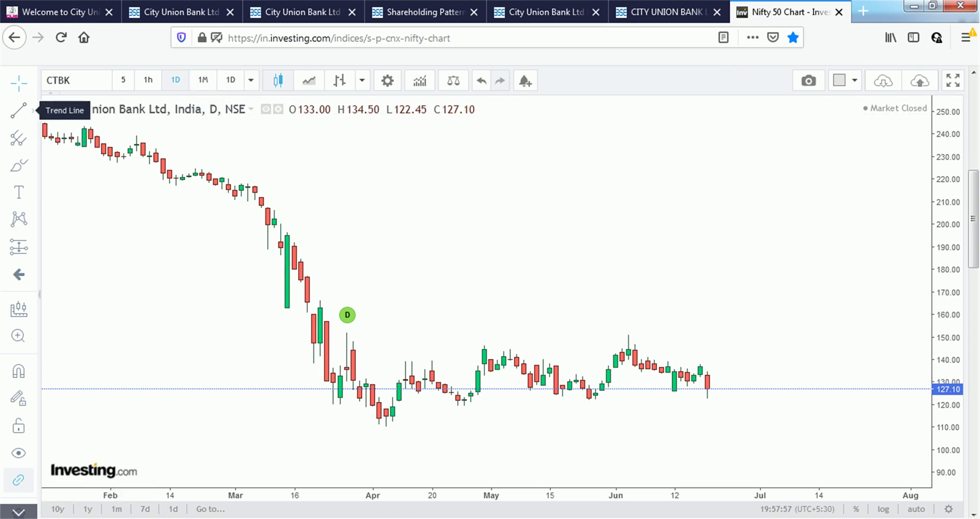
click(19, 109)
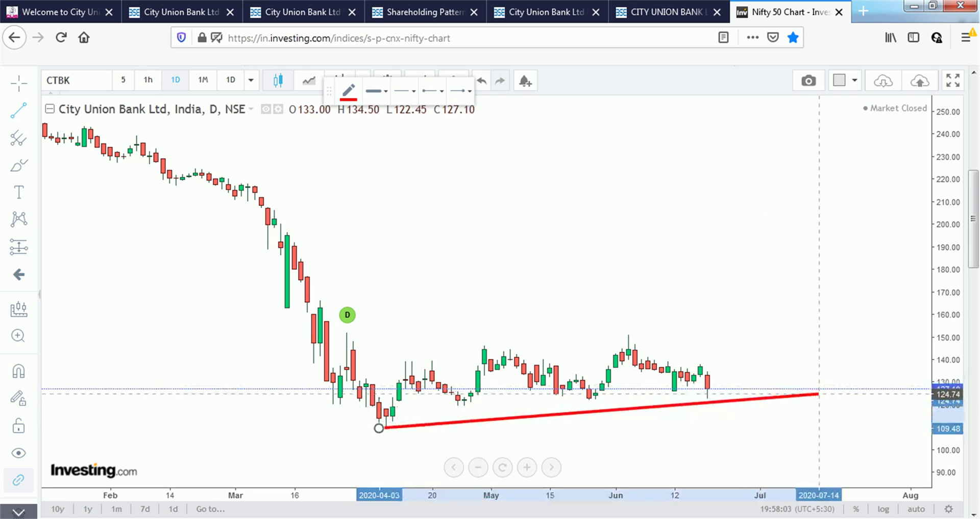
drag(825, 390, 824, 384)
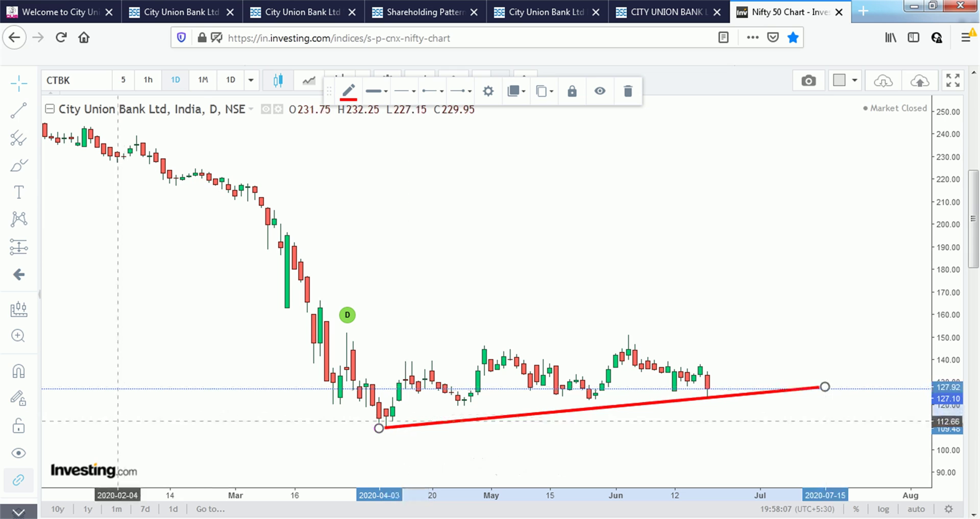
drag(373, 430, 333, 431)
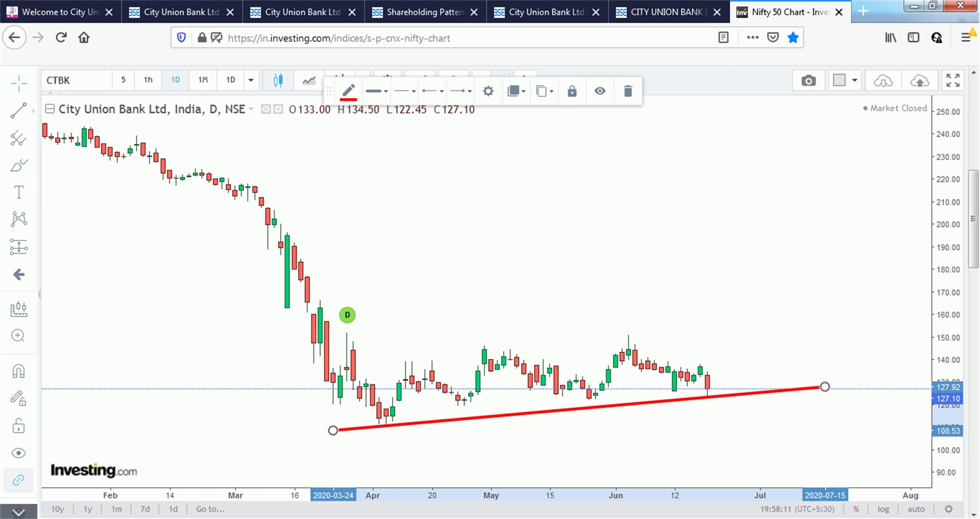